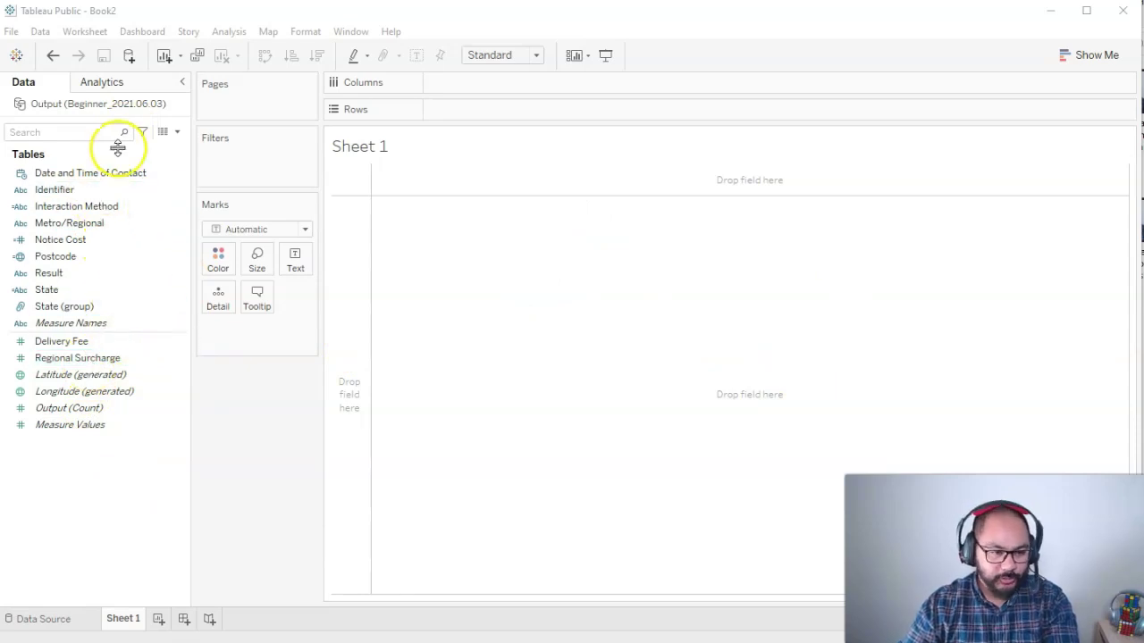
Step: Put Interaction Method and Result on Rows and State (group) on Columns
left_click(76, 207)
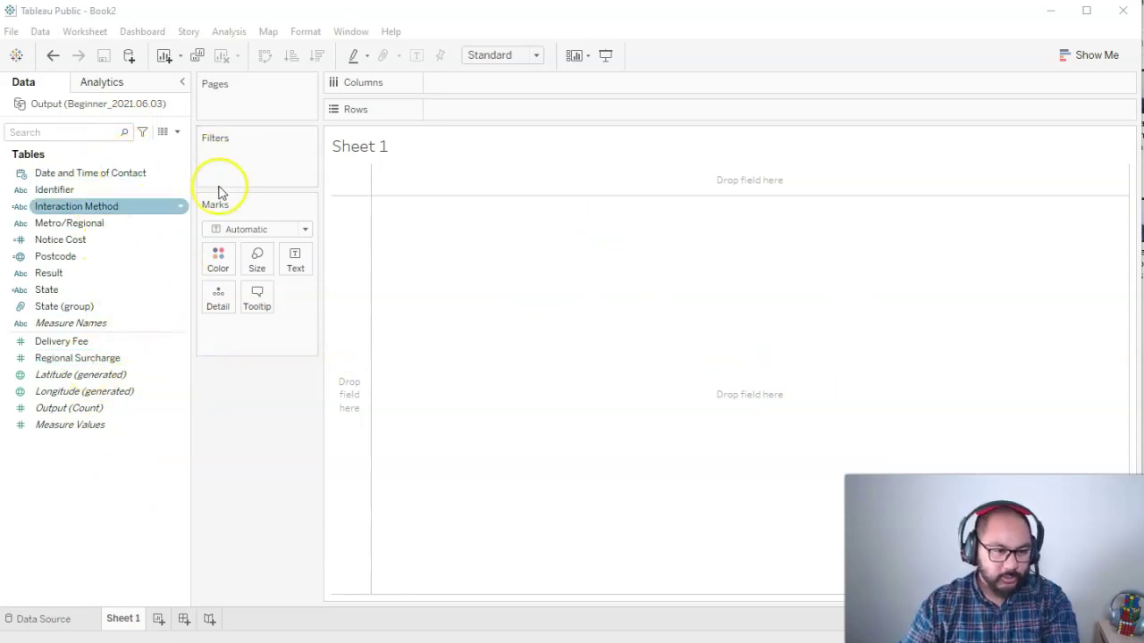
left_click_drag(140, 204, 368, 248)
left_click(81, 221)
left_click_drag(64, 305, 638, 91)
left_click_drag(48, 272, 617, 121)
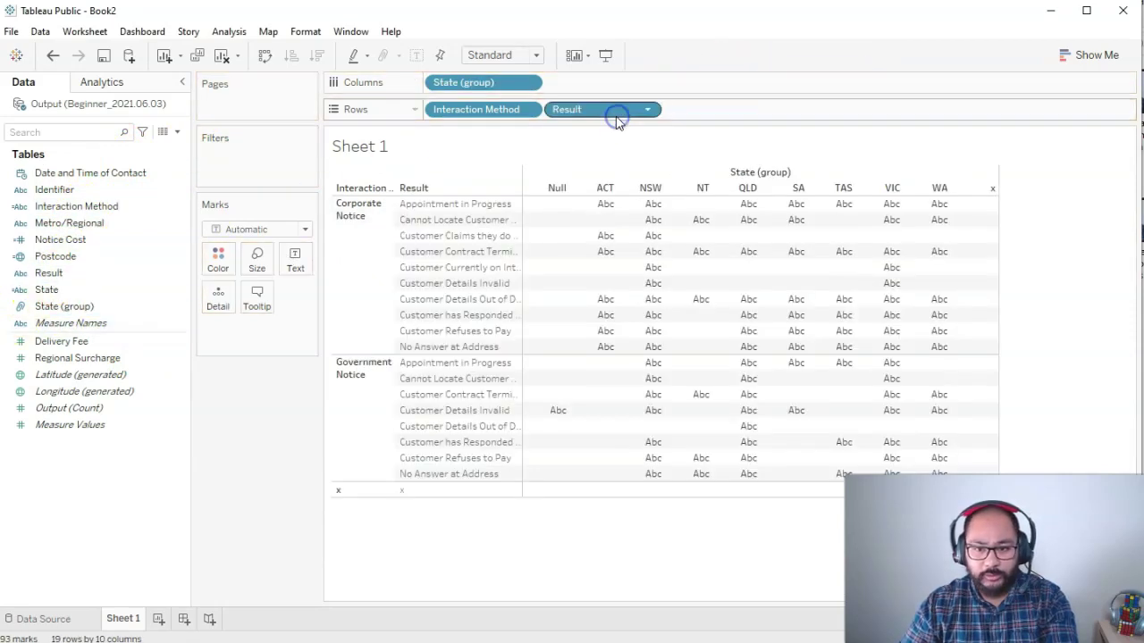
Step: Split the State columns by Metro/Regional and fit the crosstab to Entire View
left_click(87, 243)
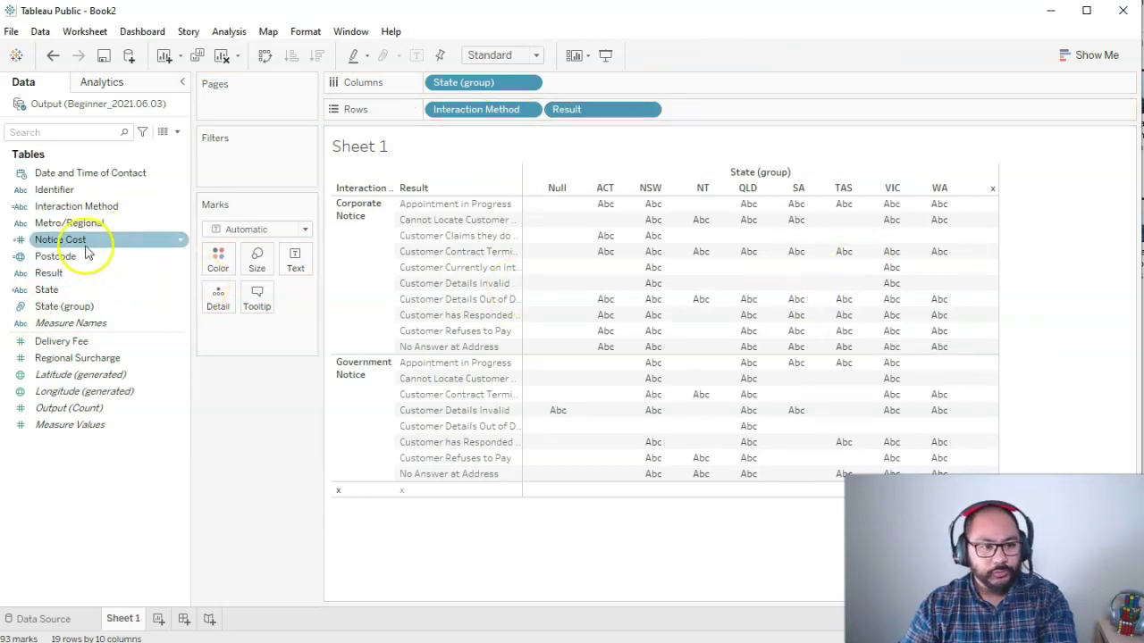
left_click(82, 255)
left_click(77, 241)
left_click(98, 223)
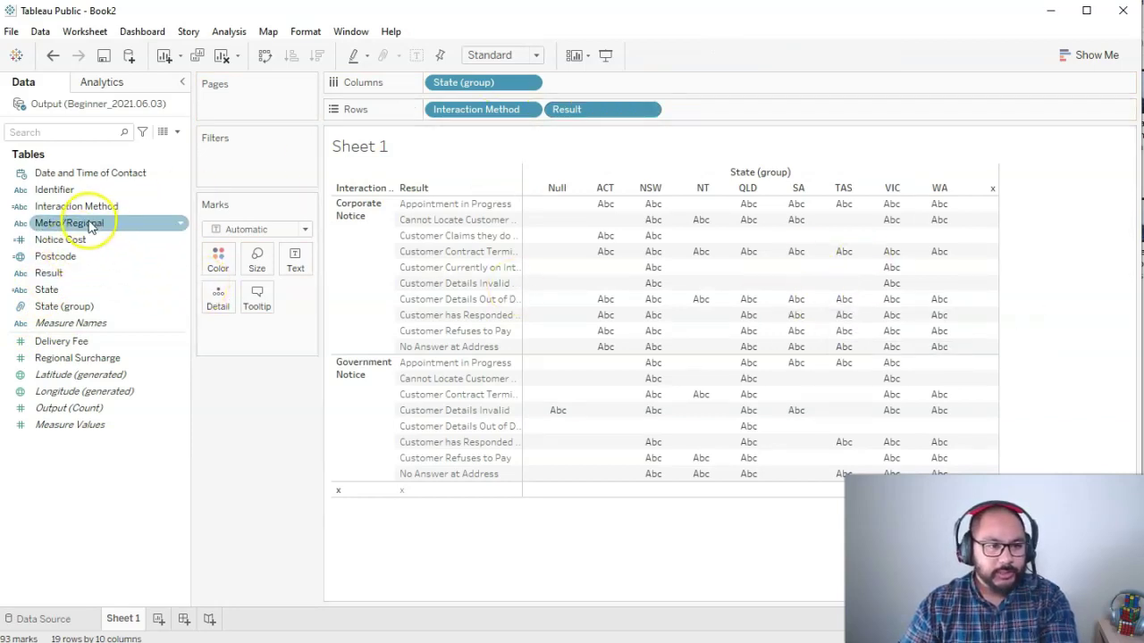
left_click(97, 213)
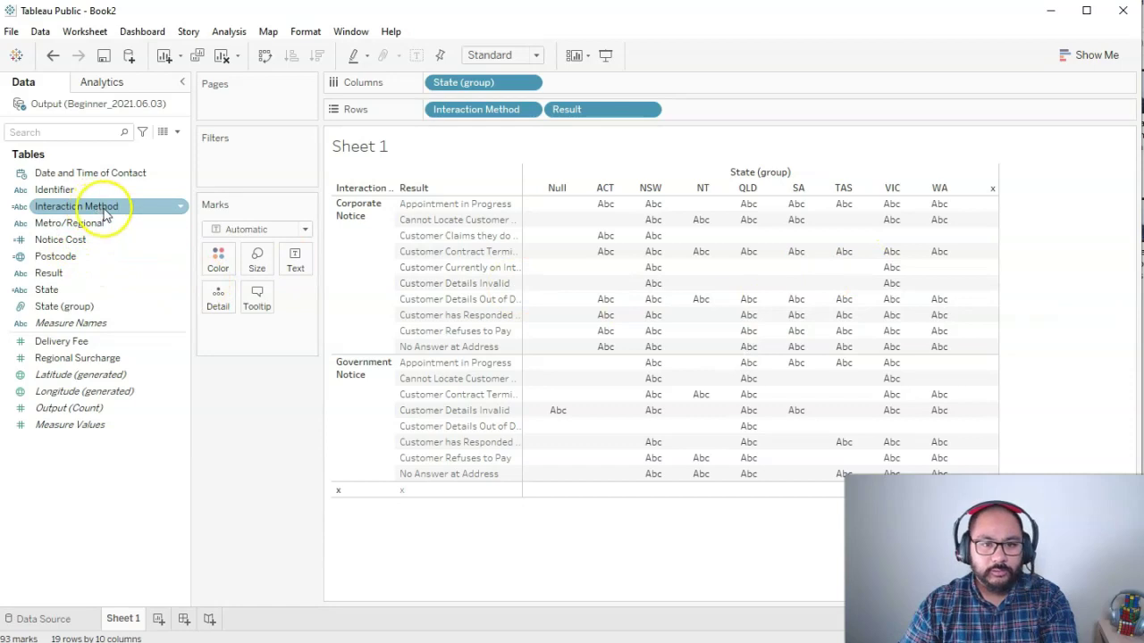
left_click_drag(89, 223, 694, 82)
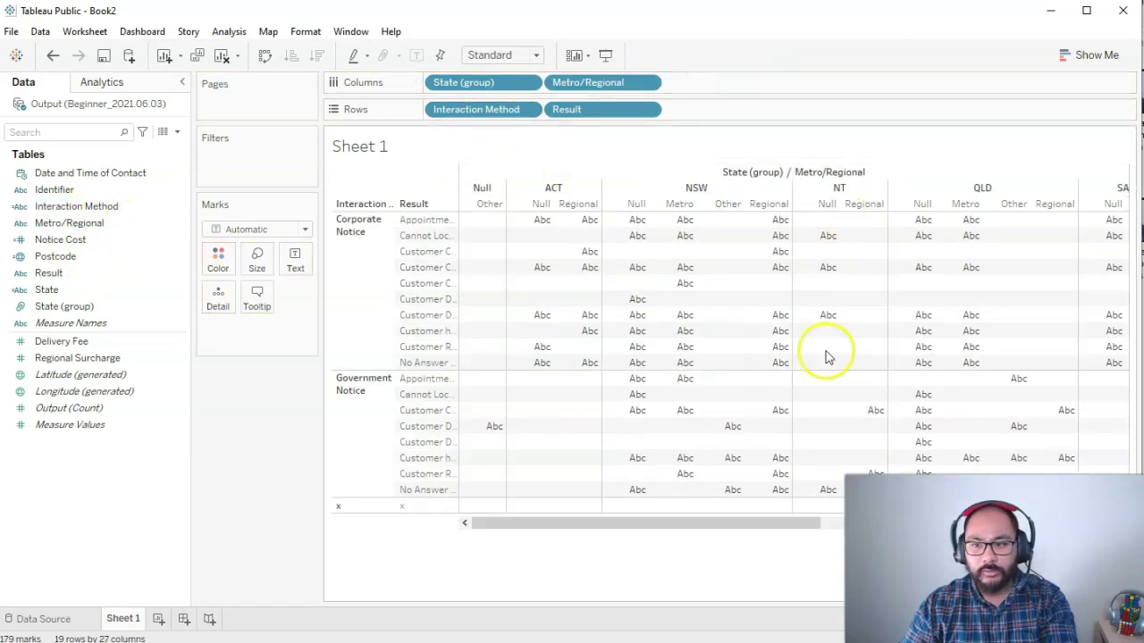
left_click_drag(723, 523, 651, 531)
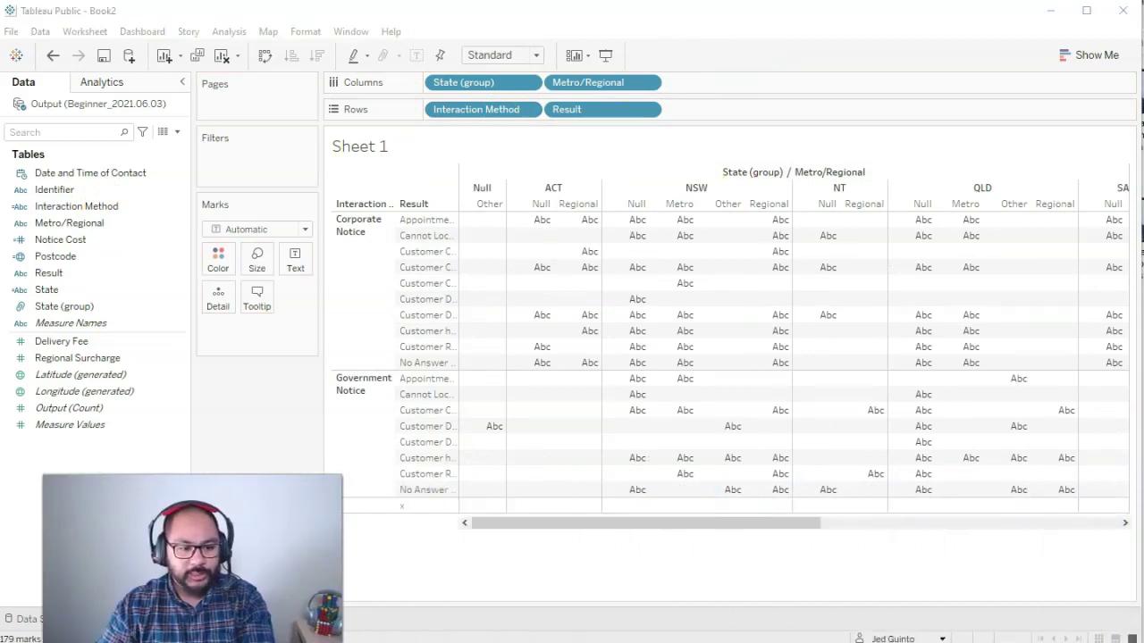
left_click(507, 53)
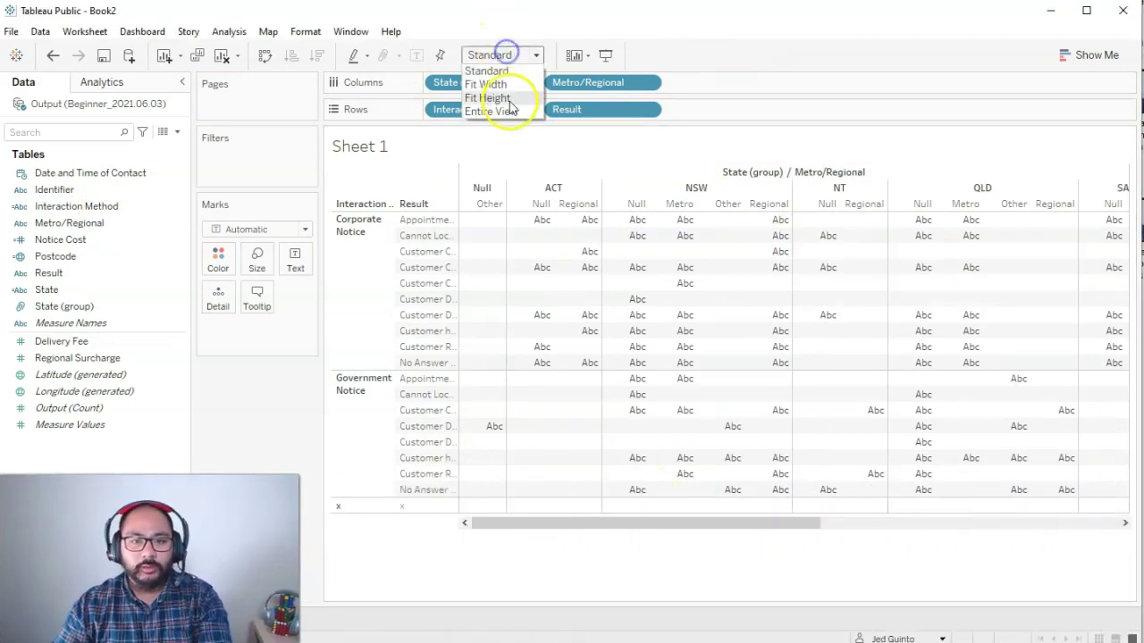
left_click(505, 112)
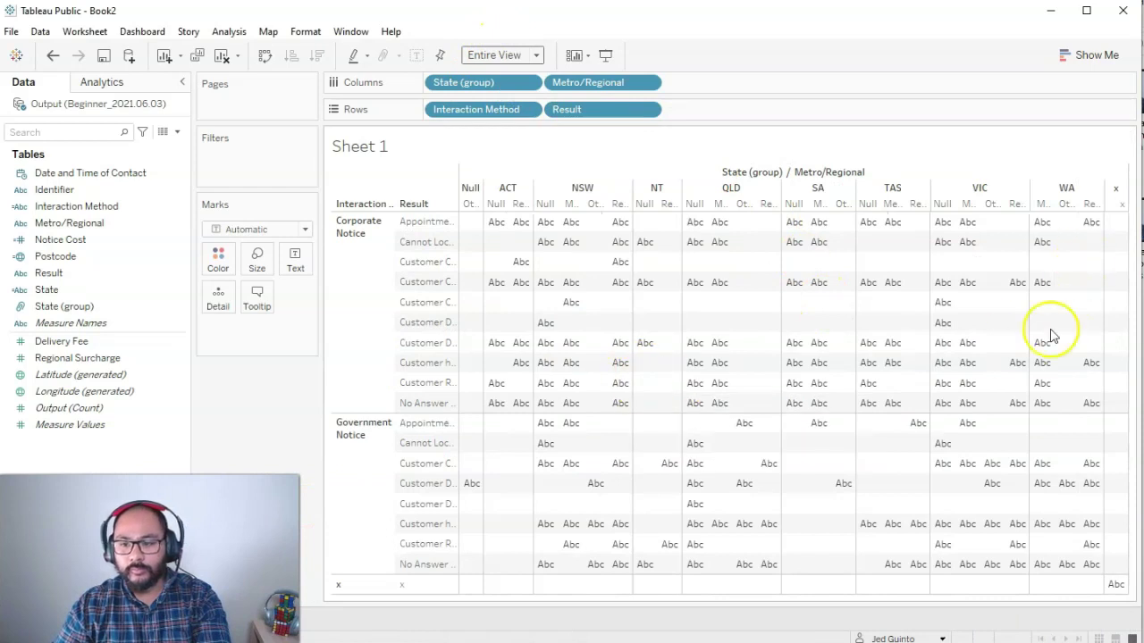
Step: Place Delivery Fee on the Text card so each cell shows its summed value
left_click(76, 344)
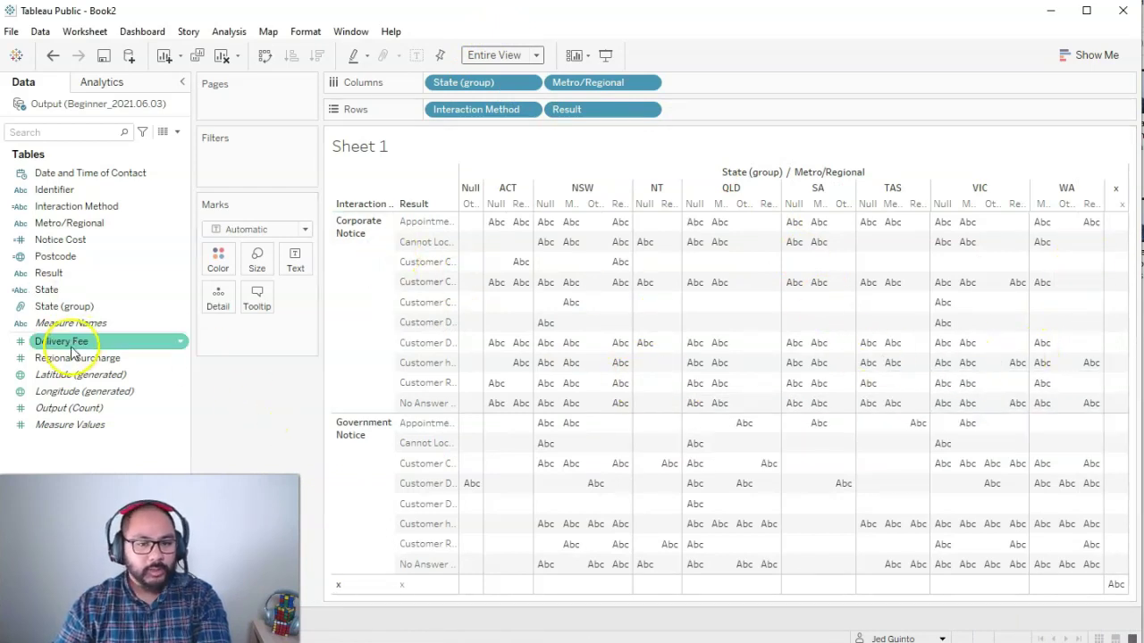
left_click_drag(68, 345, 295, 256)
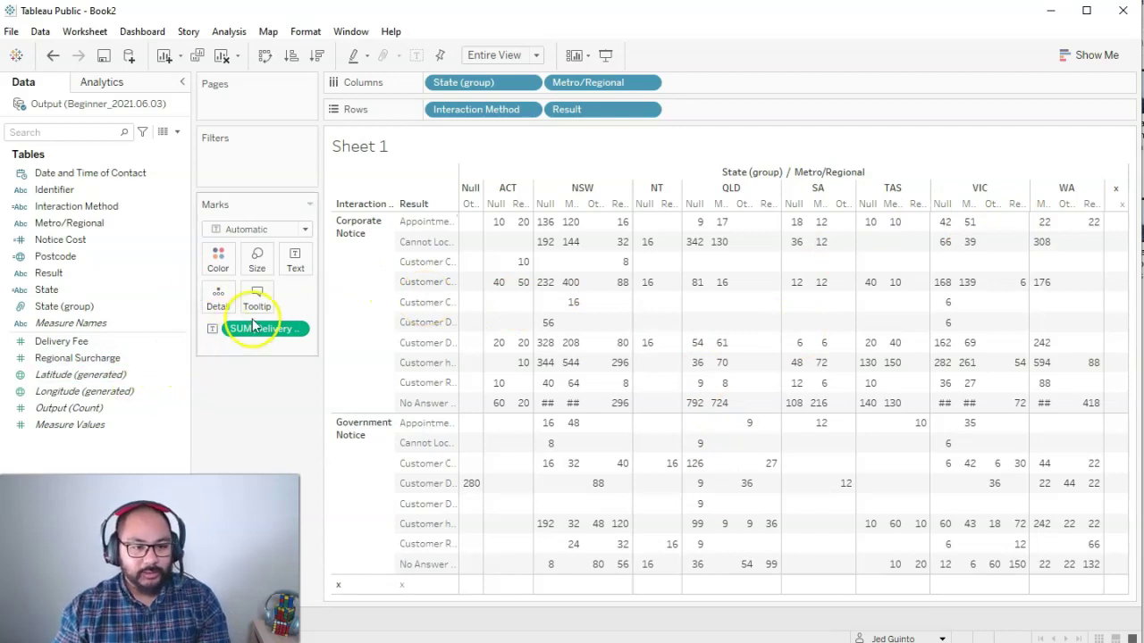
Step: Move SUM(Delivery Fee) from Text to Color, shading cells on a 6–2,662 scale
left_click_drag(253, 327, 220, 260)
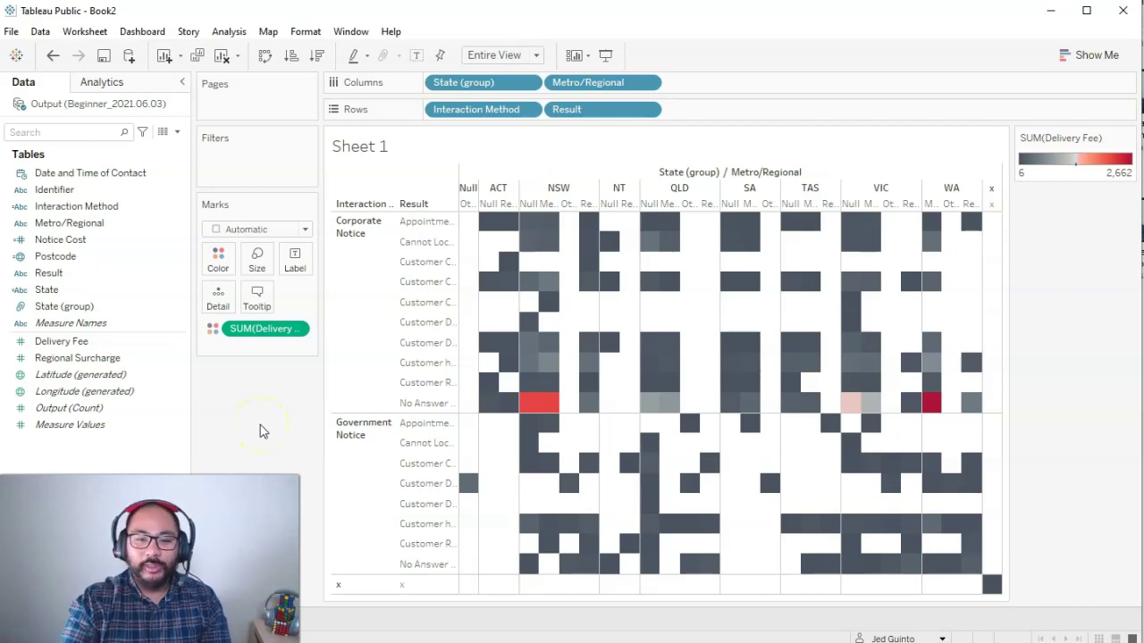
mouse_move(980, 412)
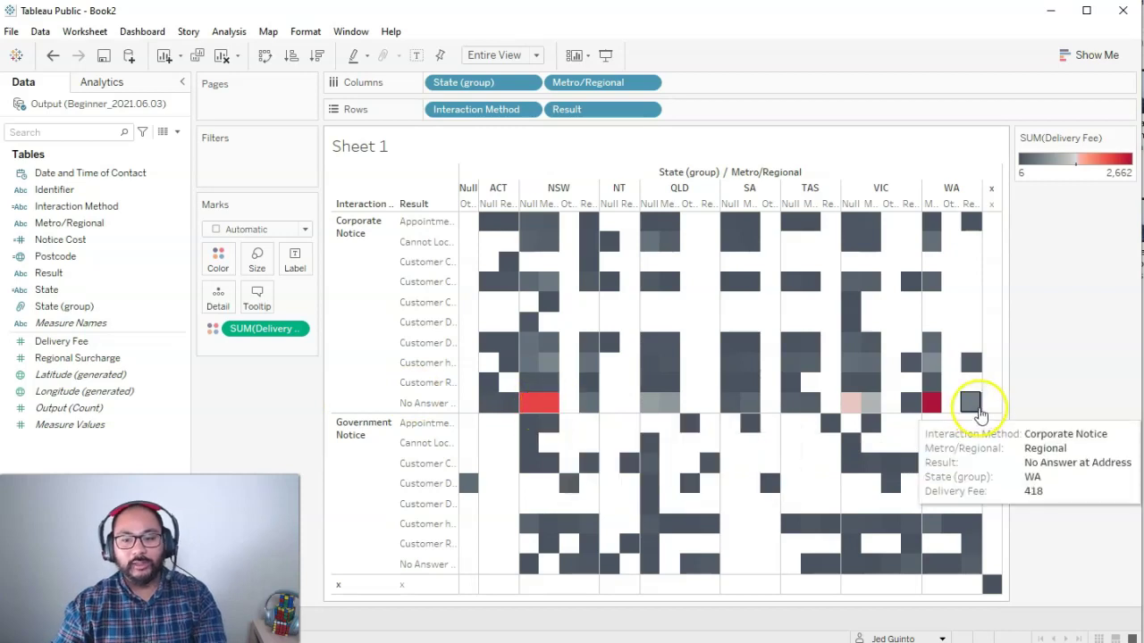
mouse_move(876, 440)
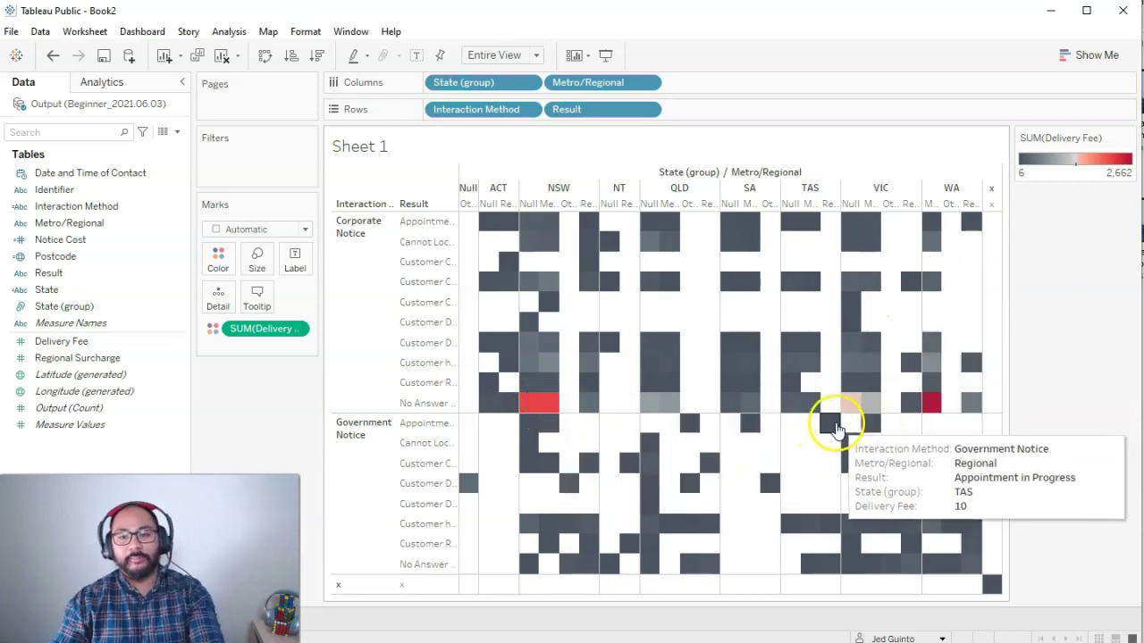
mouse_move(753, 390)
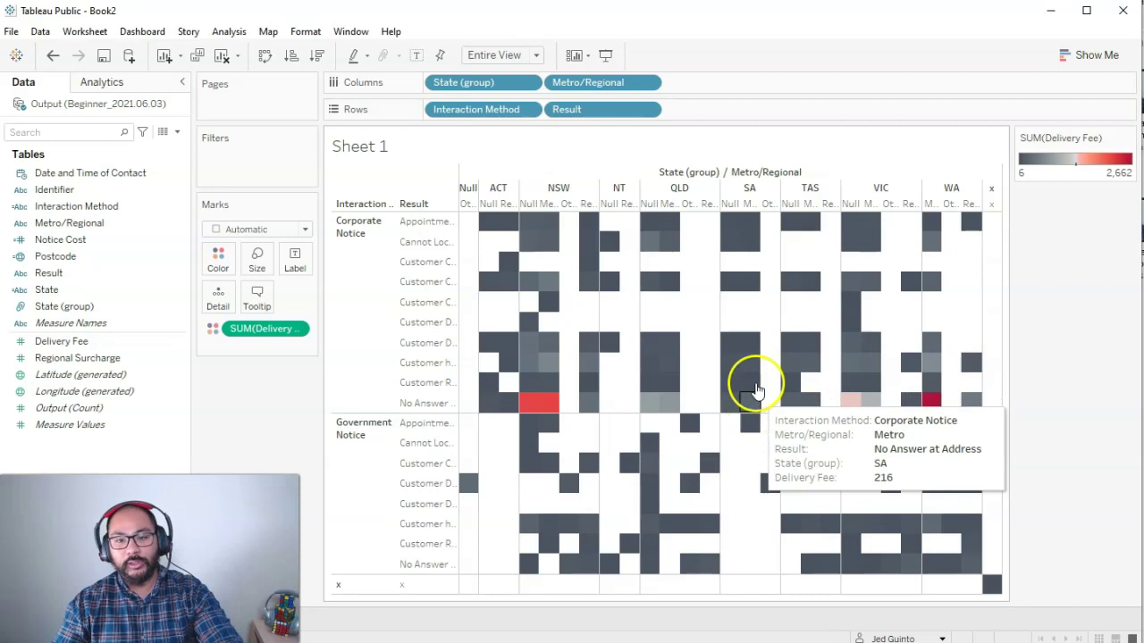
Step: Clear the sheet and build a Show Me highlight table of Result by Delivery Fee
left_click(221, 57)
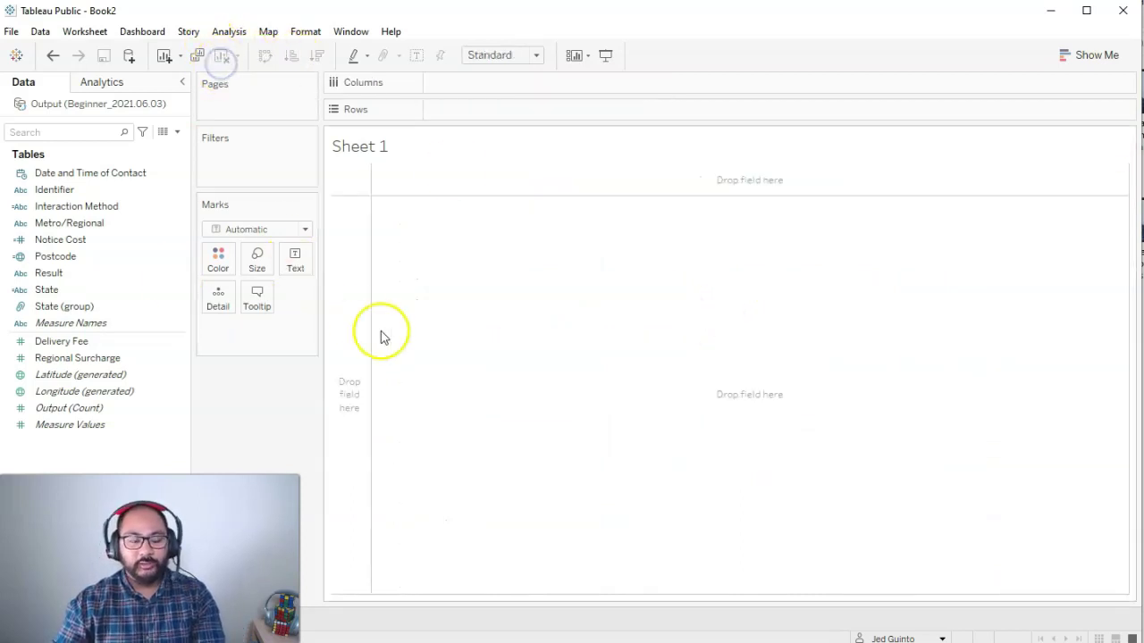
left_click(1081, 56)
mouse_move(1104, 97)
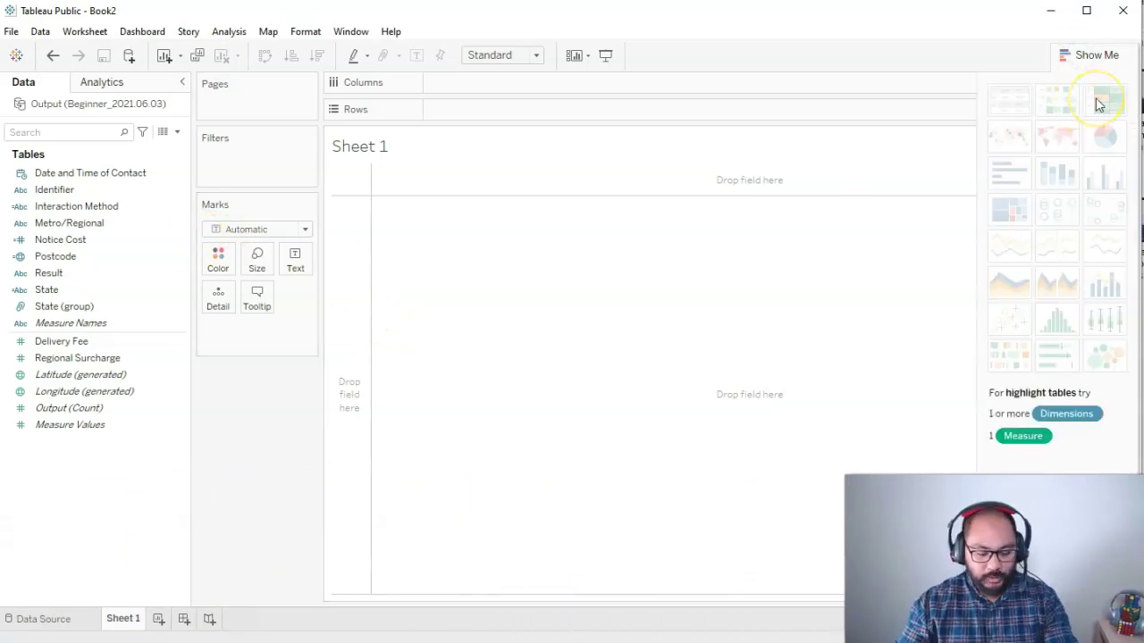
mouse_move(1108, 83)
left_mouse_down()
mouse_move(1092, 90)
mouse_move(1131, 72)
mouse_move(1130, 58)
left_mouse_up()
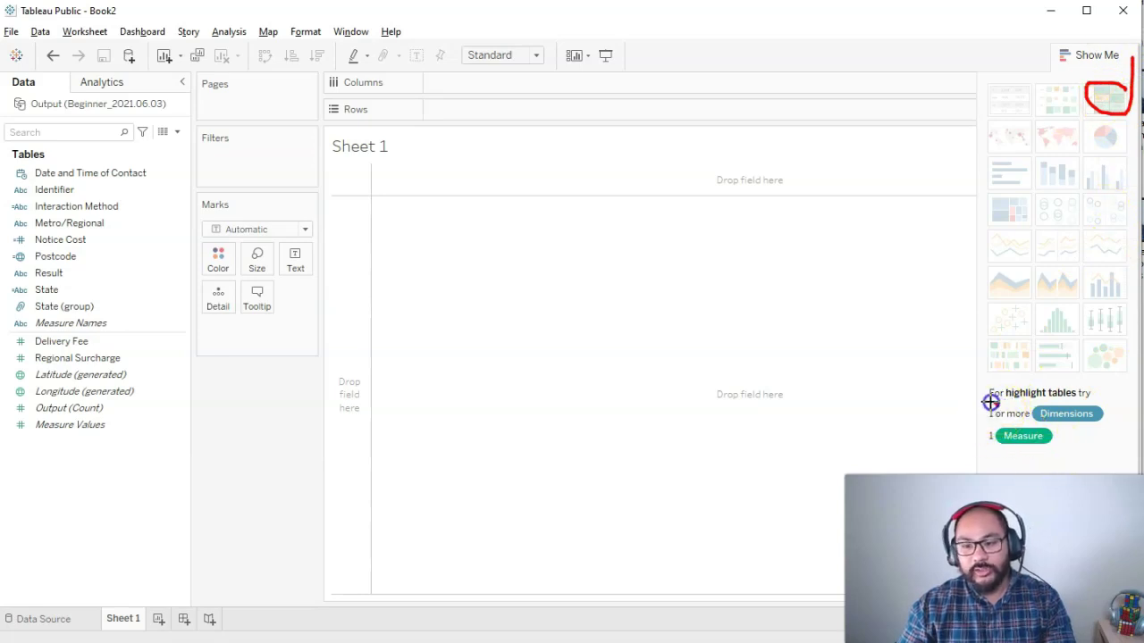
key("Escape")
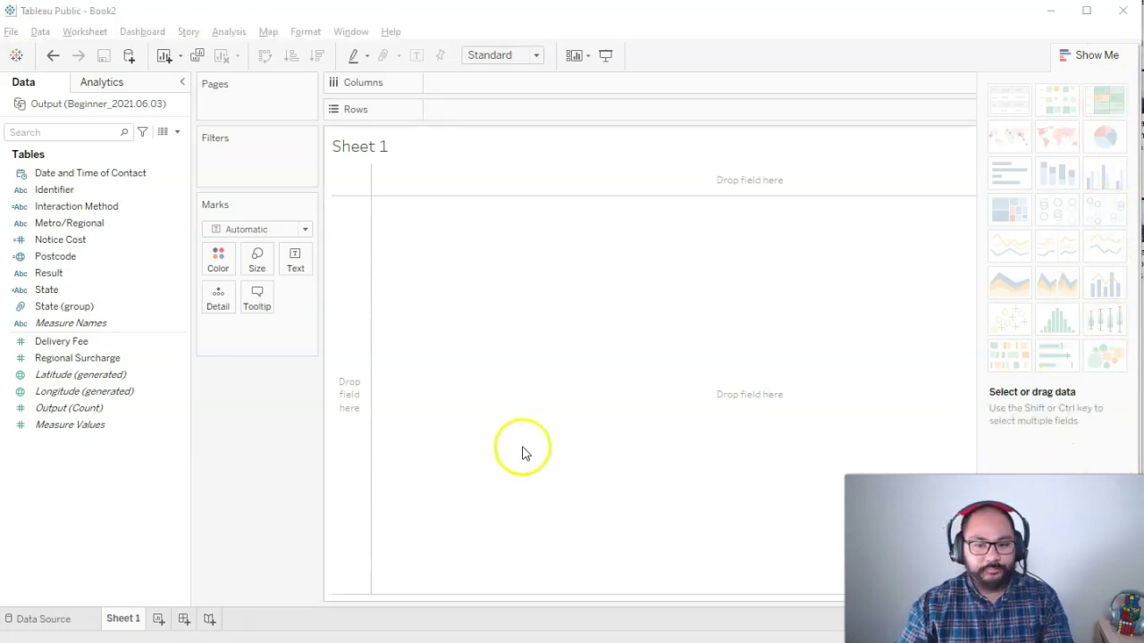
left_click(67, 272)
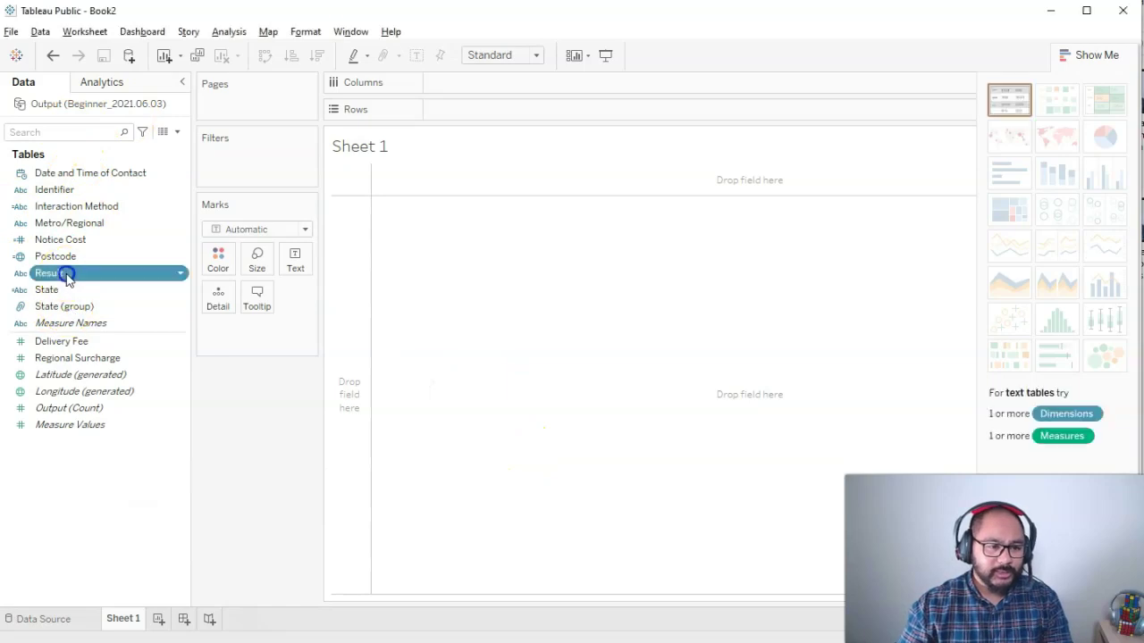
left_click(67, 342, "ctrl")
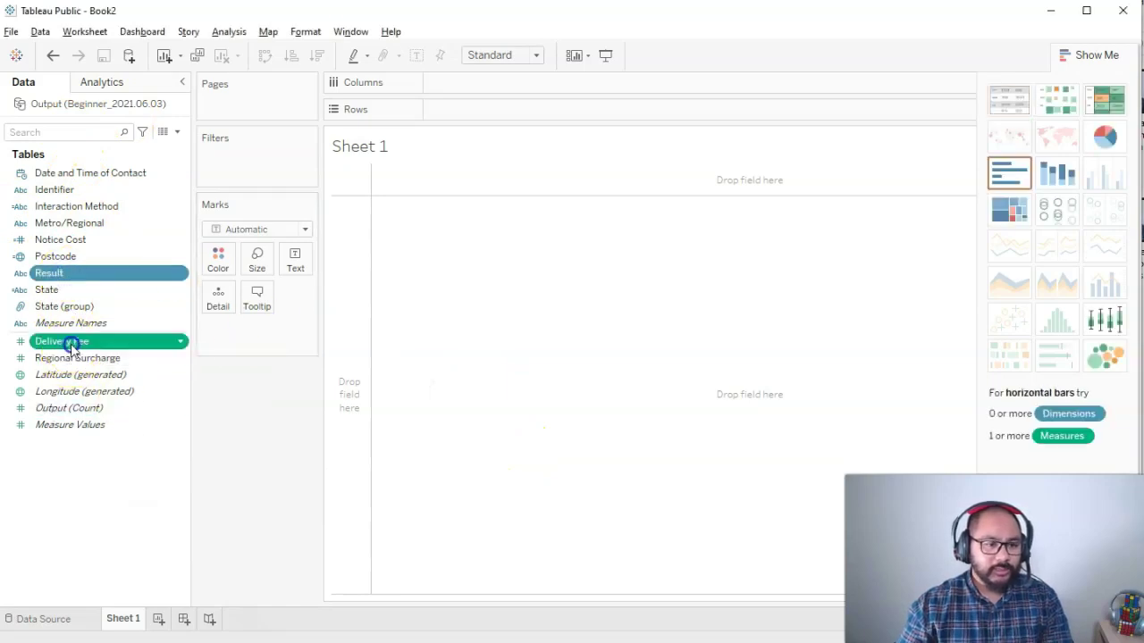
left_click(1106, 100)
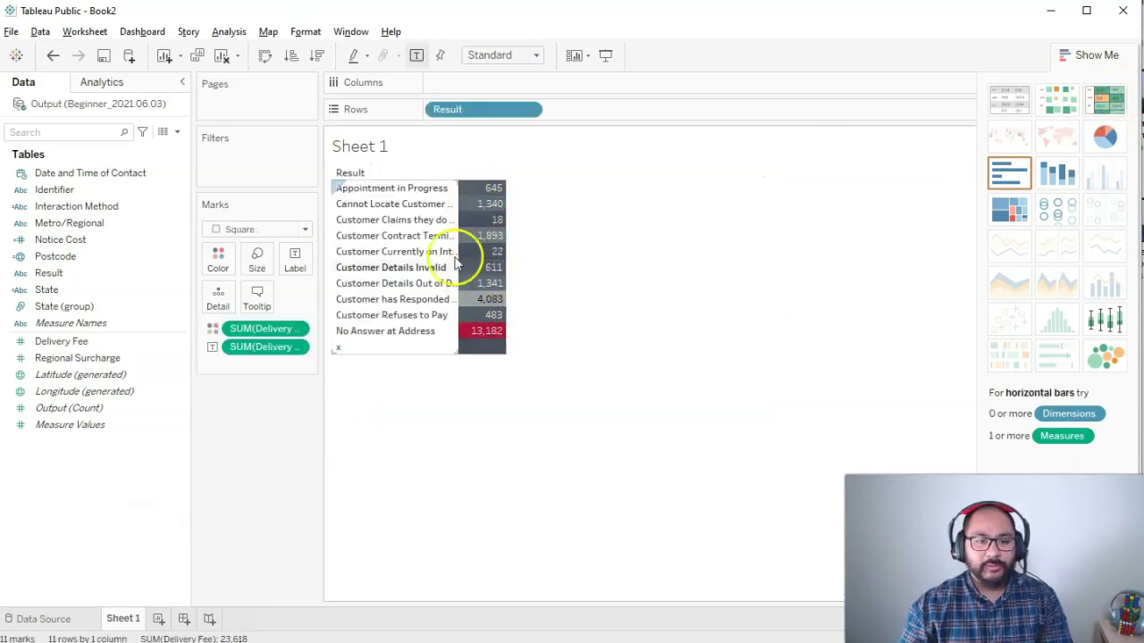
Step: Widen the Result header so full result names show, and close Show Me
left_click_drag(459, 220, 499, 221)
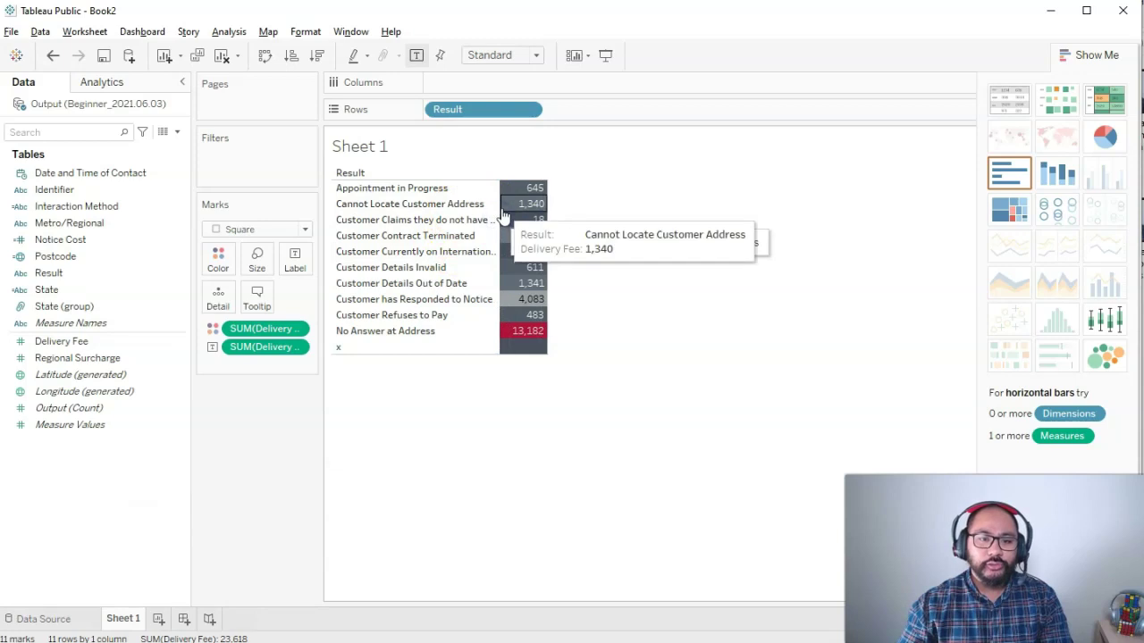
left_click(508, 204)
left_click(505, 208)
left_click(505, 207)
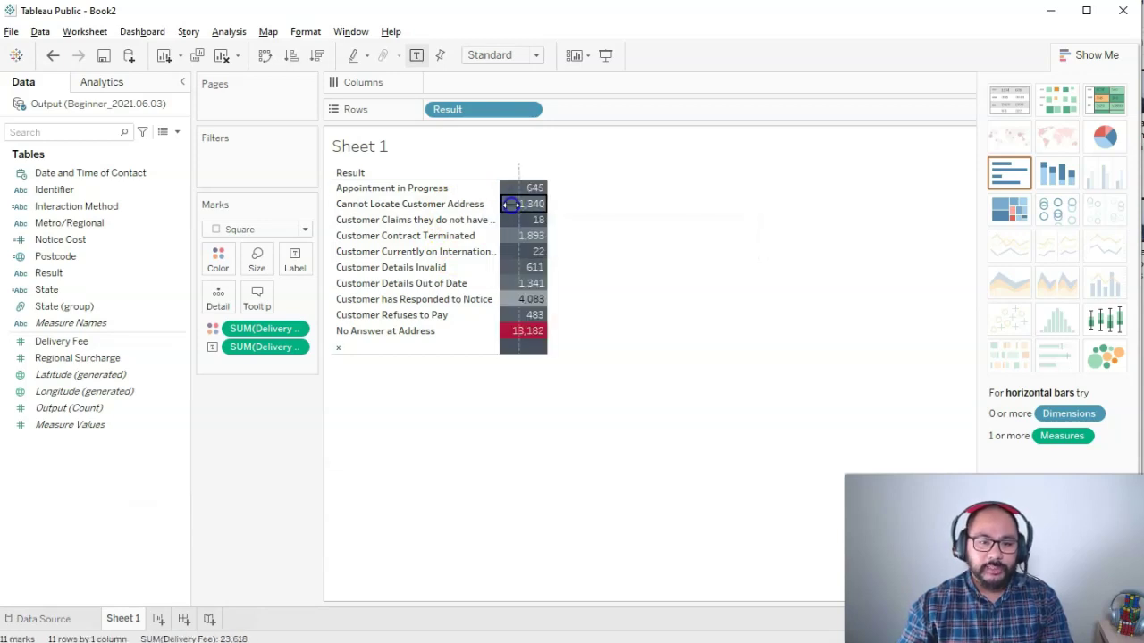
left_click_drag(500, 208, 582, 209)
left_click(1106, 54)
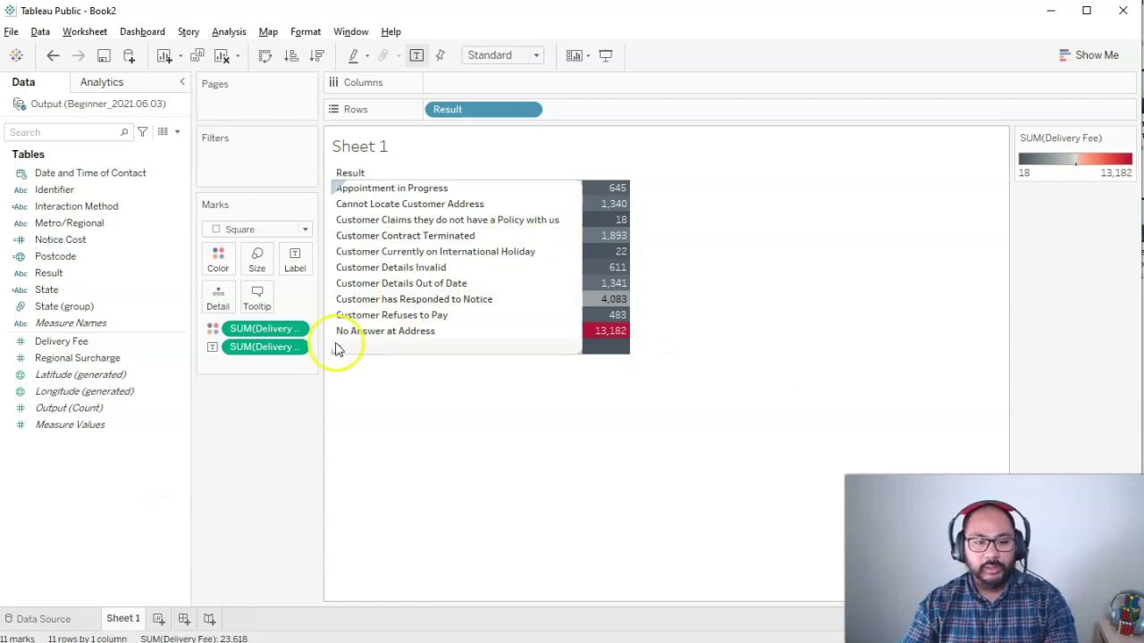
Step: Remove the Delivery Fee labels and sort Results descending, 'No Answer at Address' first
mouse_move(223, 329)
left_mouse_down()
mouse_move(251, 354)
mouse_move(309, 338)
mouse_move(259, 349)
mouse_move(259, 410)
left_mouse_up()
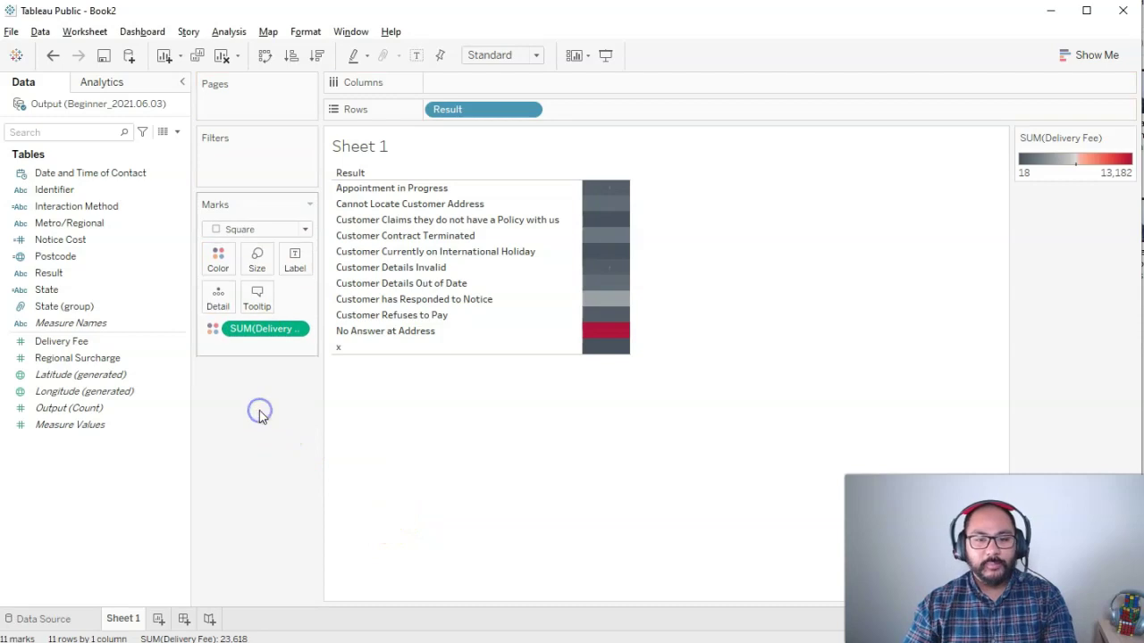
left_click(316, 55)
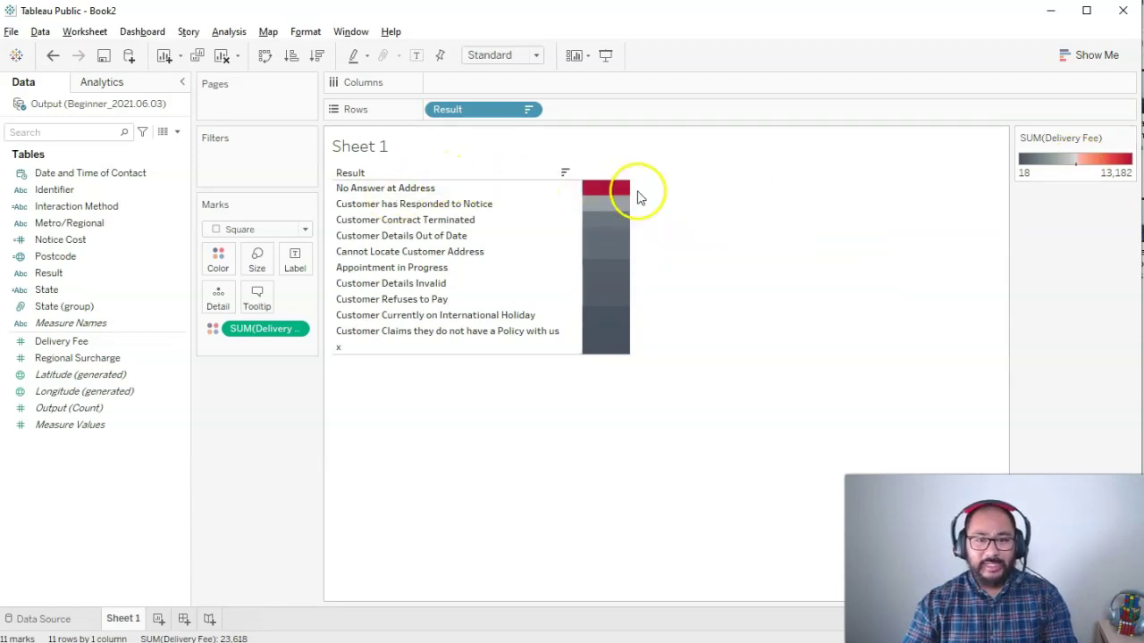
mouse_move(611, 195)
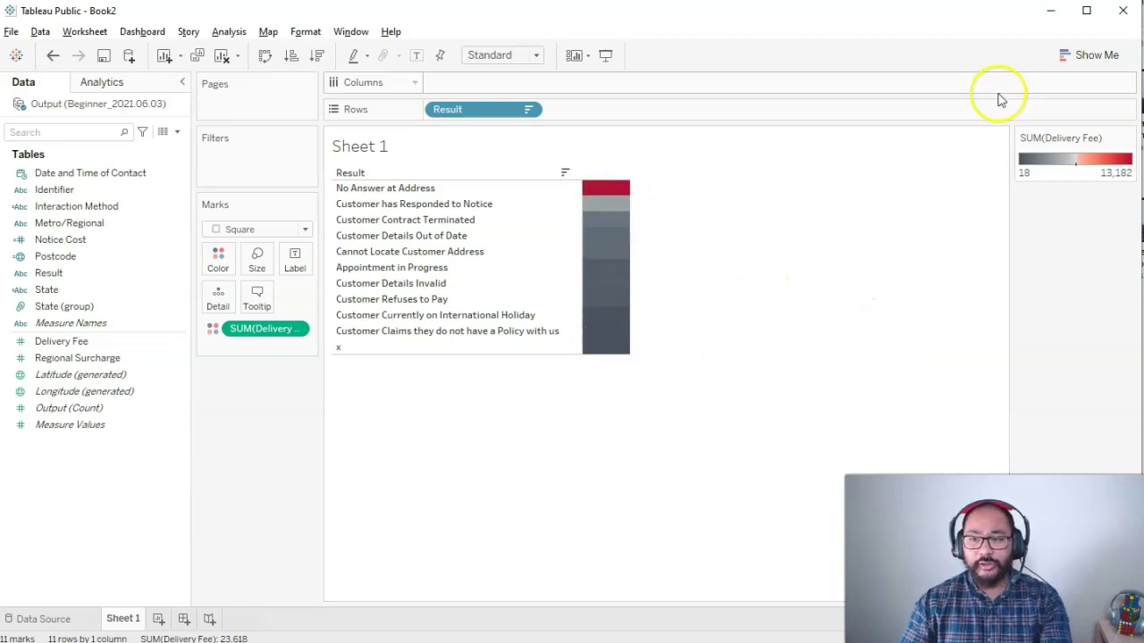
left_click(1098, 54)
left_click(1106, 356)
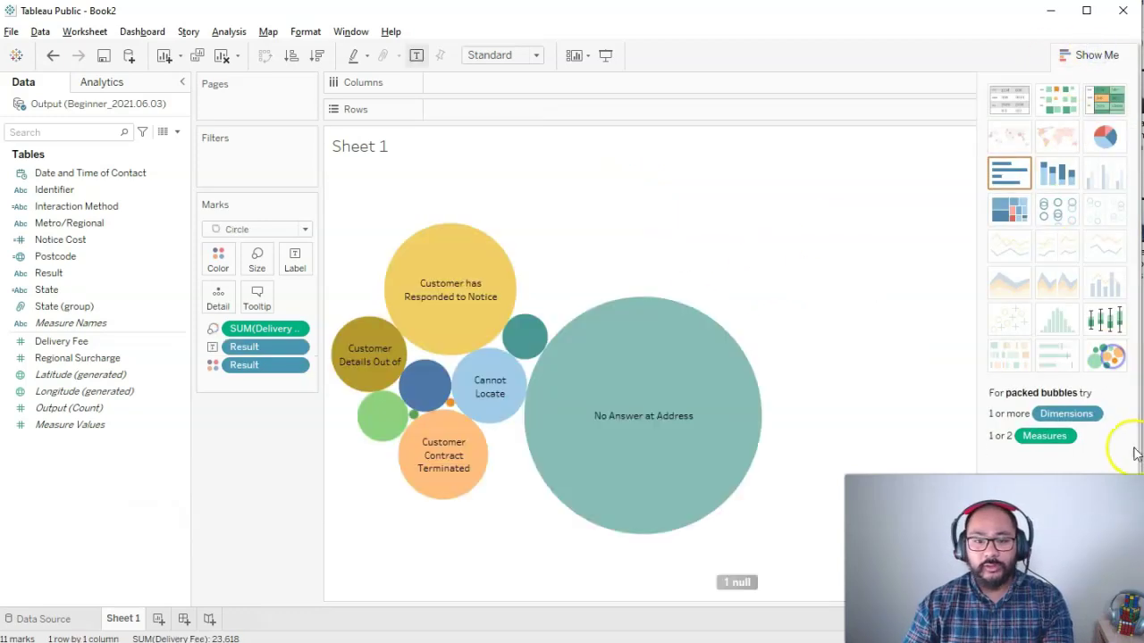
left_click(1064, 64)
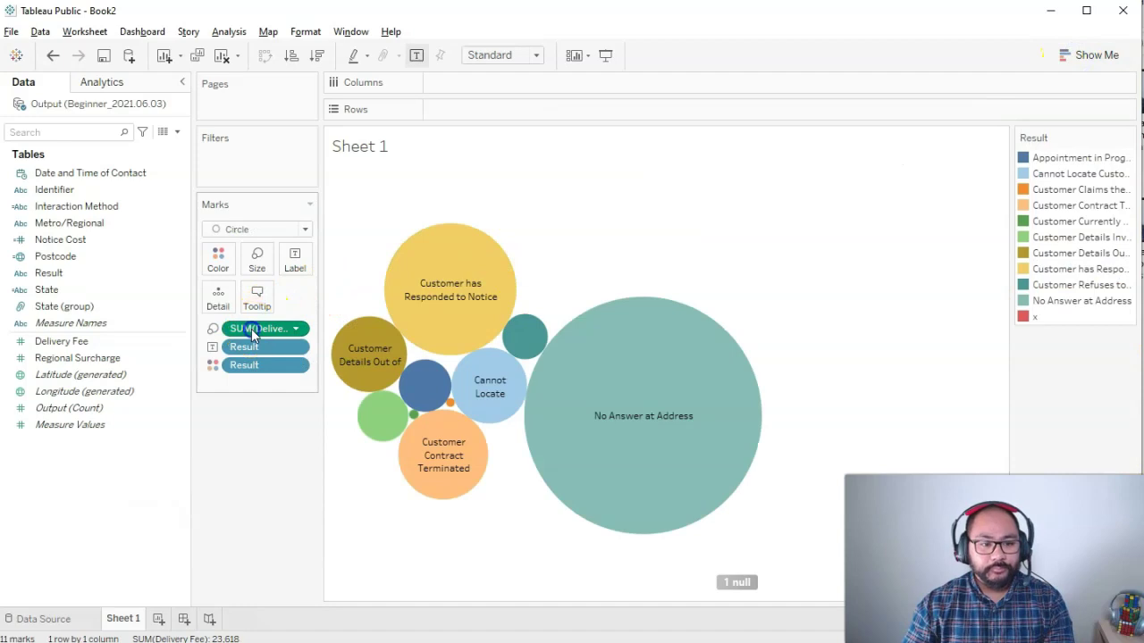
left_click_drag(251, 329, 221, 264)
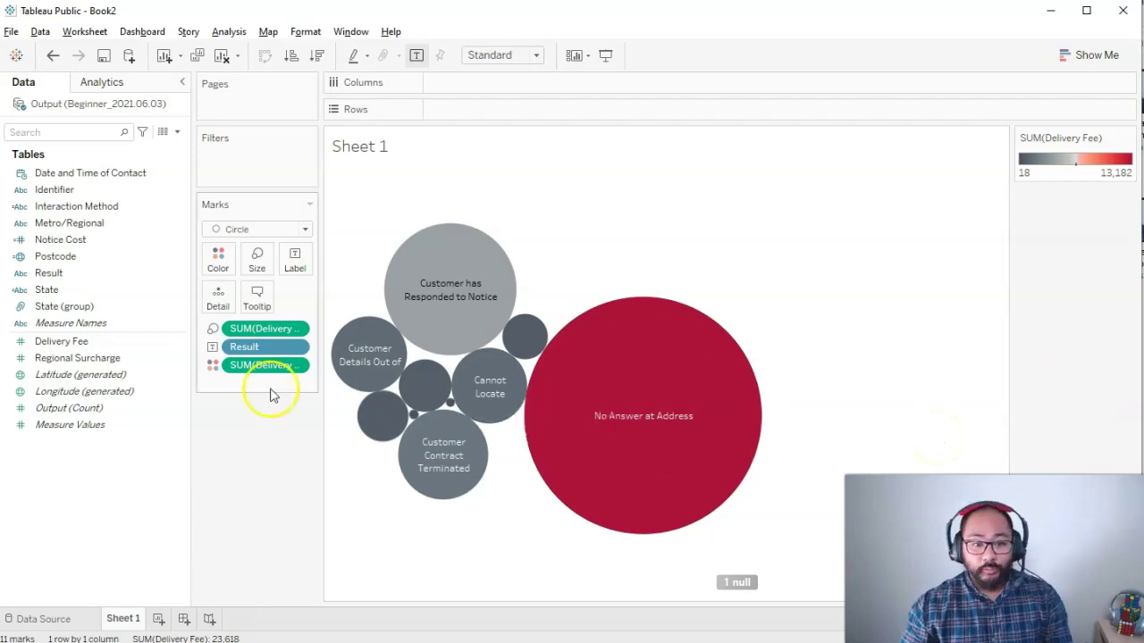
mouse_move(458, 462)
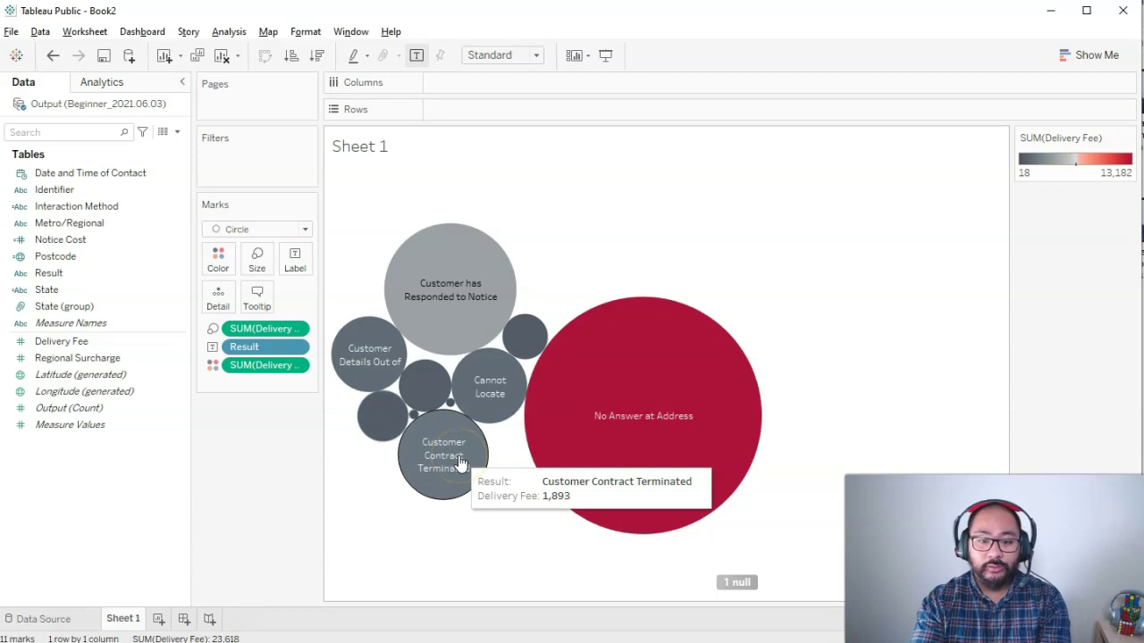
mouse_move(625, 467)
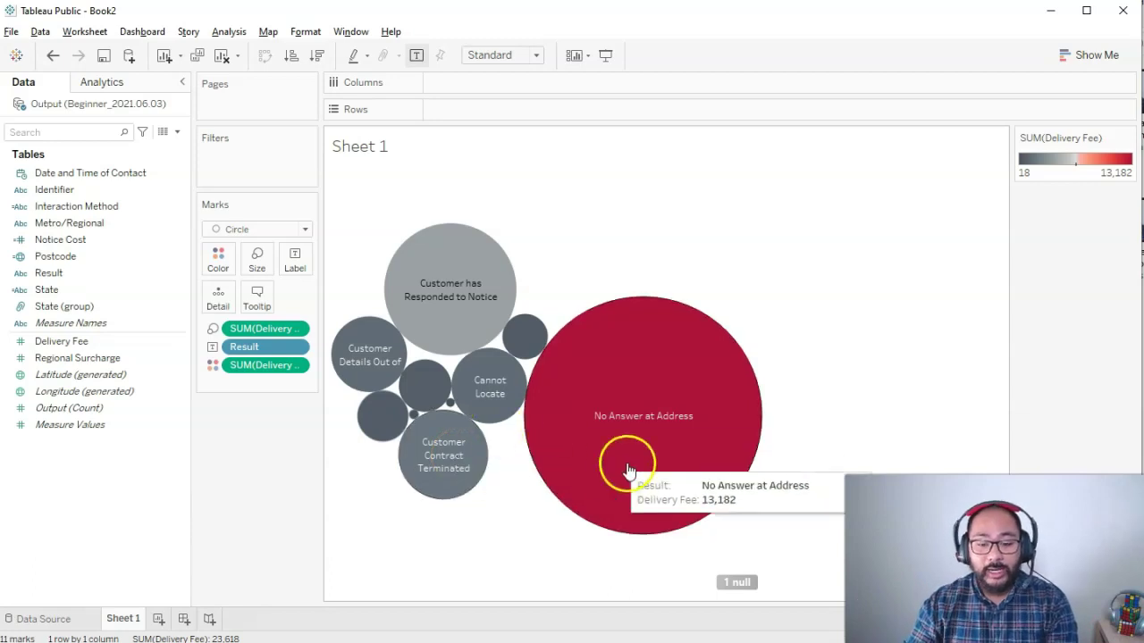
left_click(728, 444)
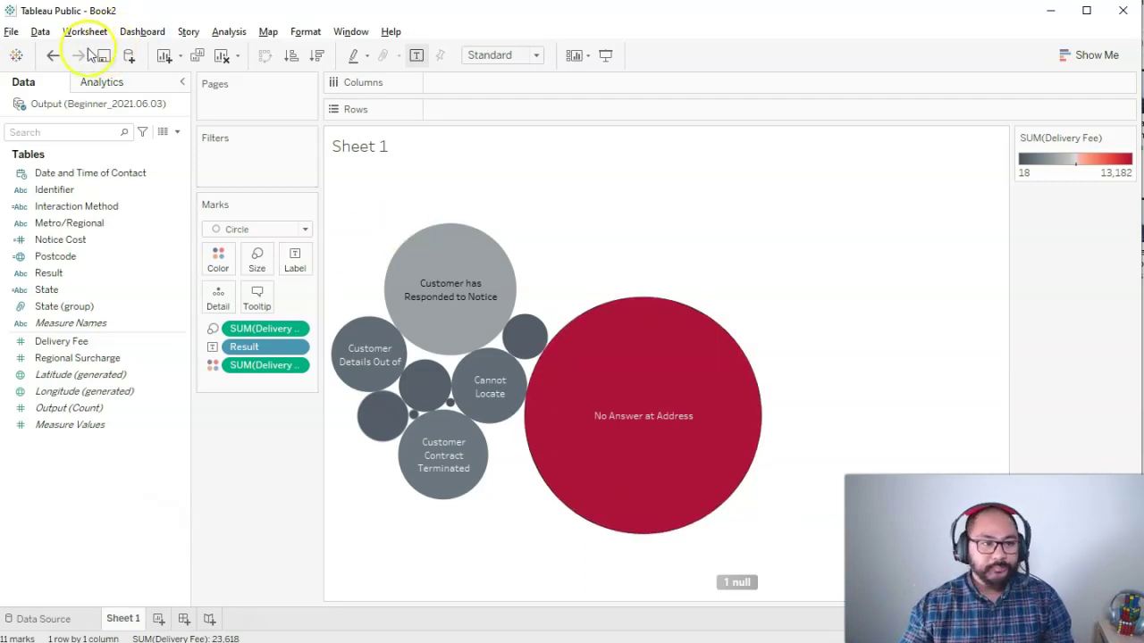
Step: Undo back to the Result heat table and split it into Interaction Method columns
left_click(52, 55)
left_click(54, 56)
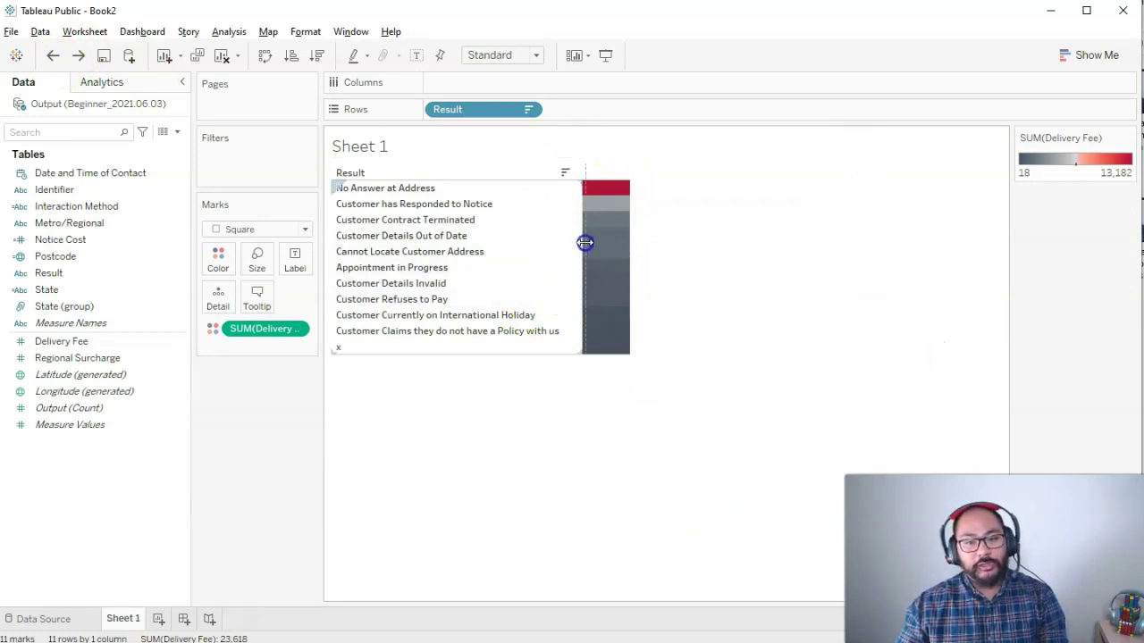
left_click_drag(584, 242, 587, 242)
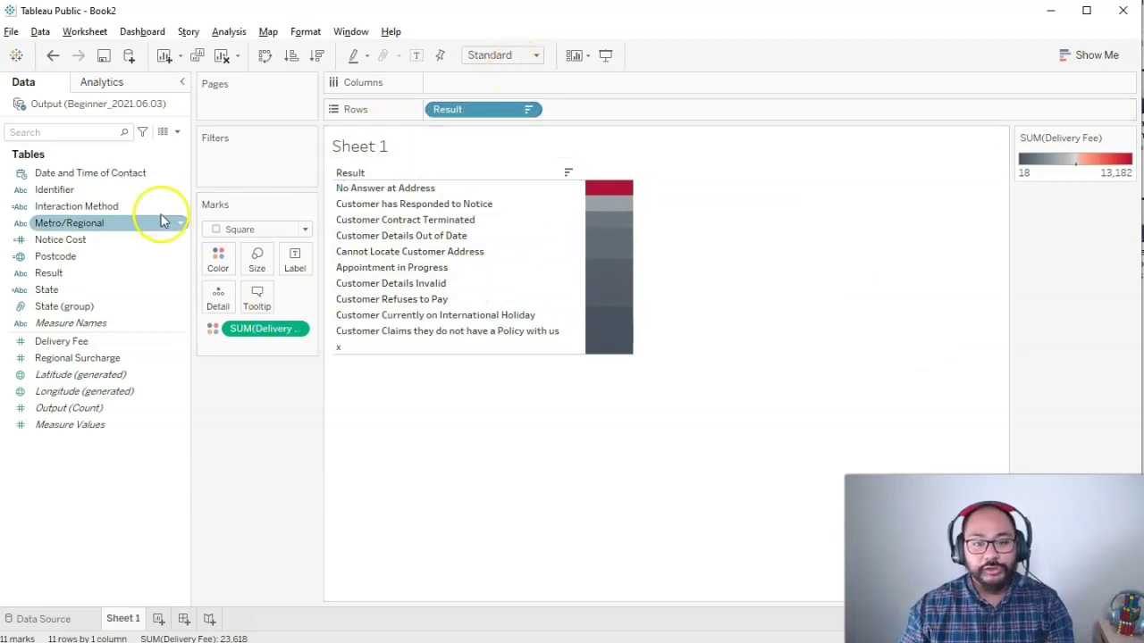
left_click(79, 207)
left_click_drag(79, 207, 536, 84)
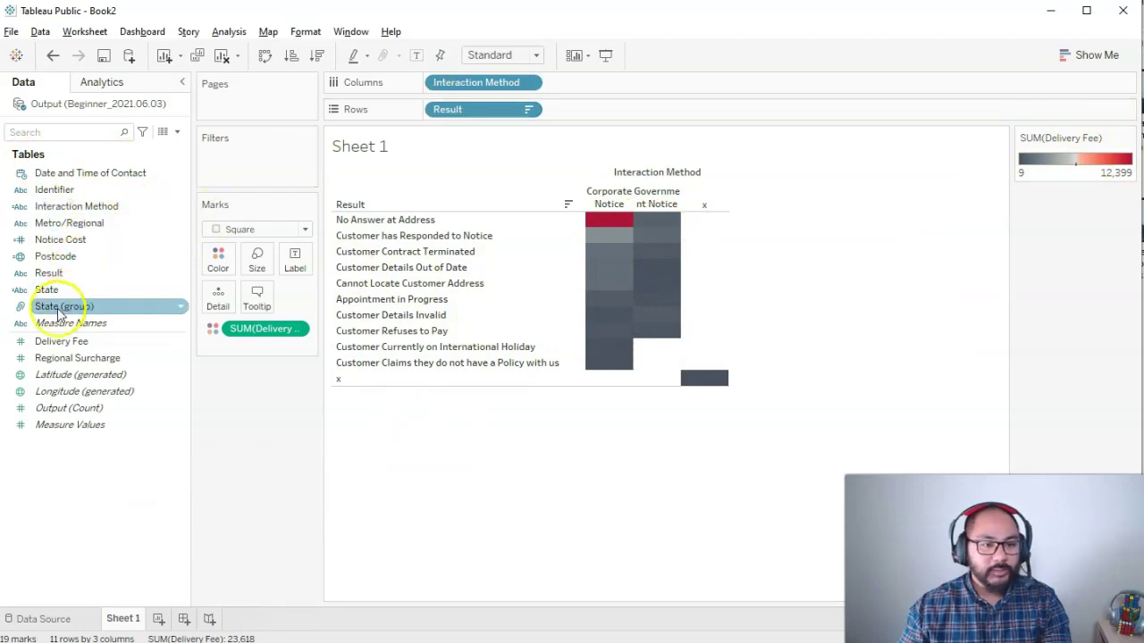
Step: Subdivide the columns by State (group) and make the rows taller with Ctrl+Up
left_click_drag(58, 311, 600, 88)
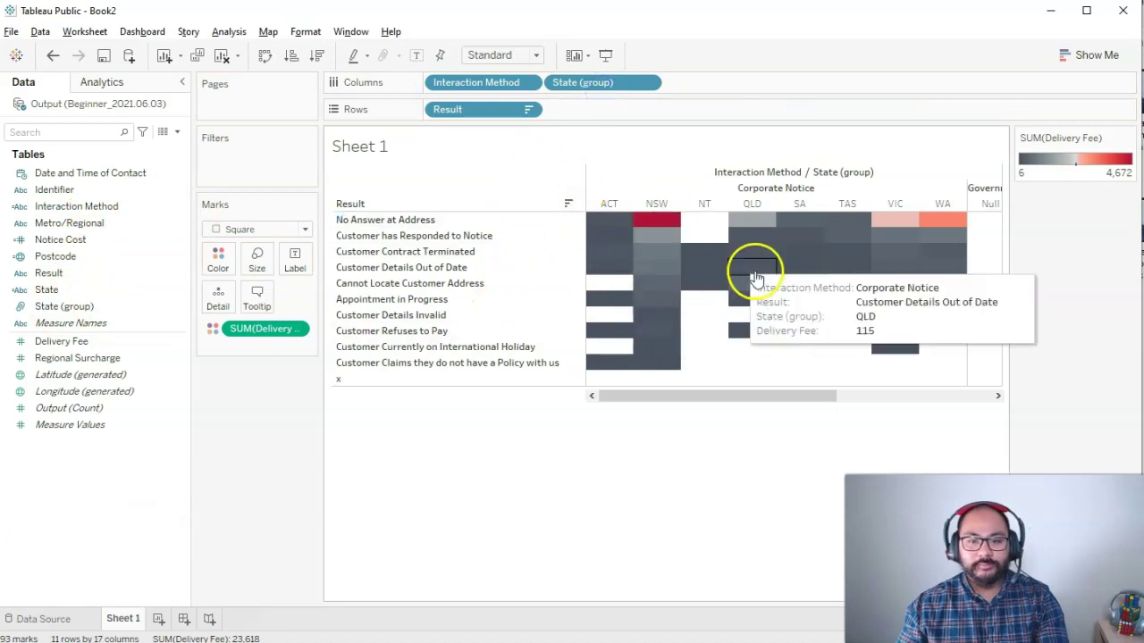
left_click_drag(579, 230, 525, 234)
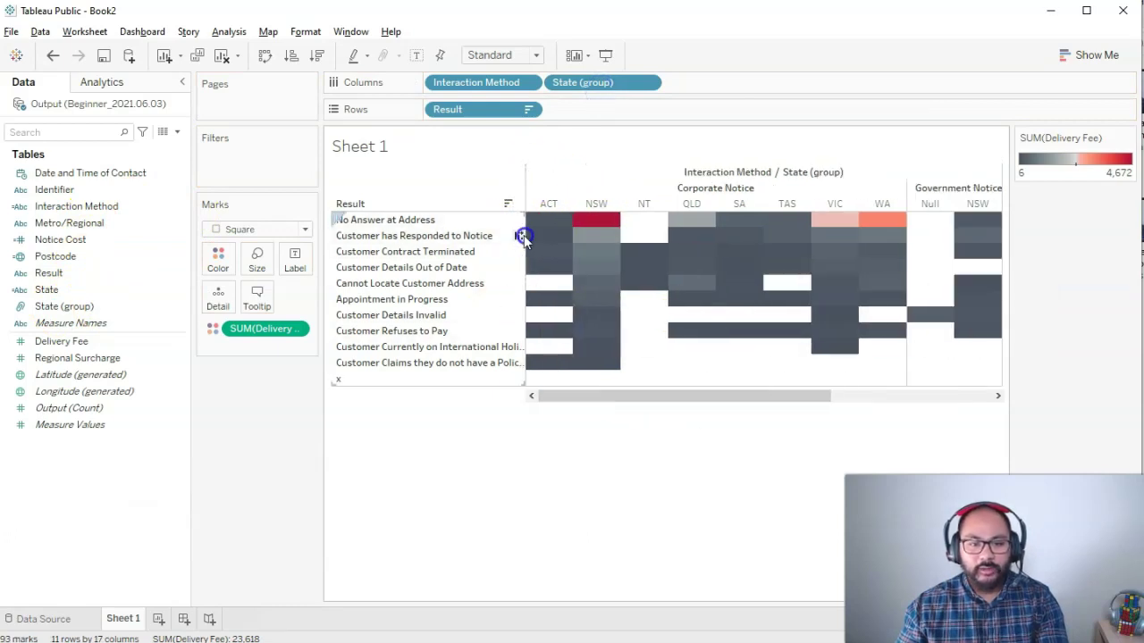
key("ctrl+Up")
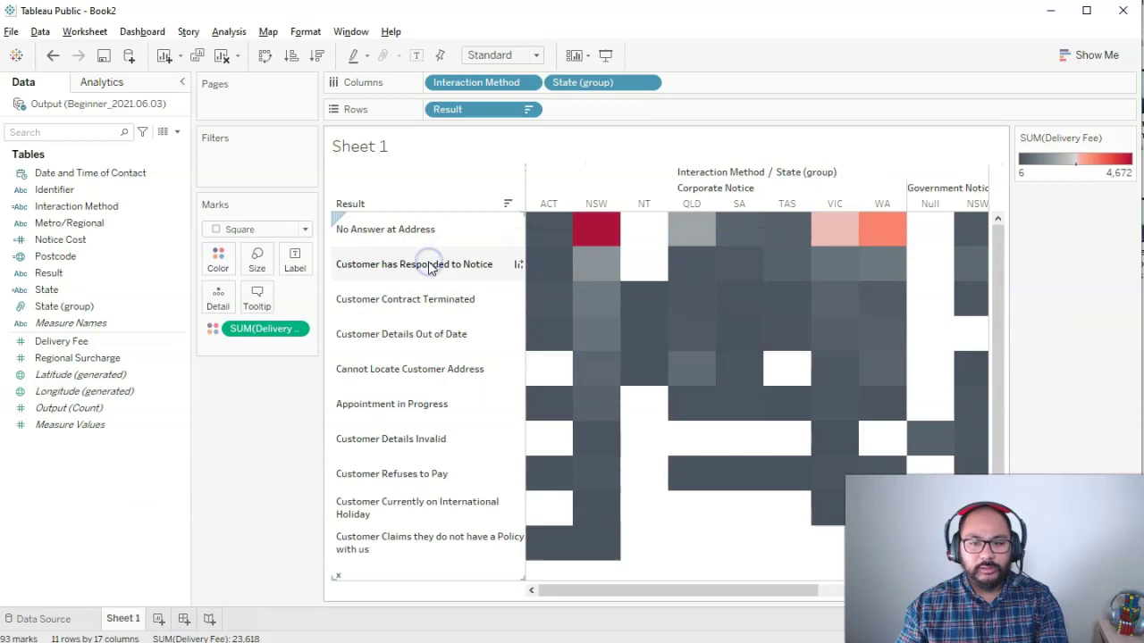
Step: Select and then clear the No Answer at Address and Government Notice cells
left_click(597, 230)
left_click(670, 526)
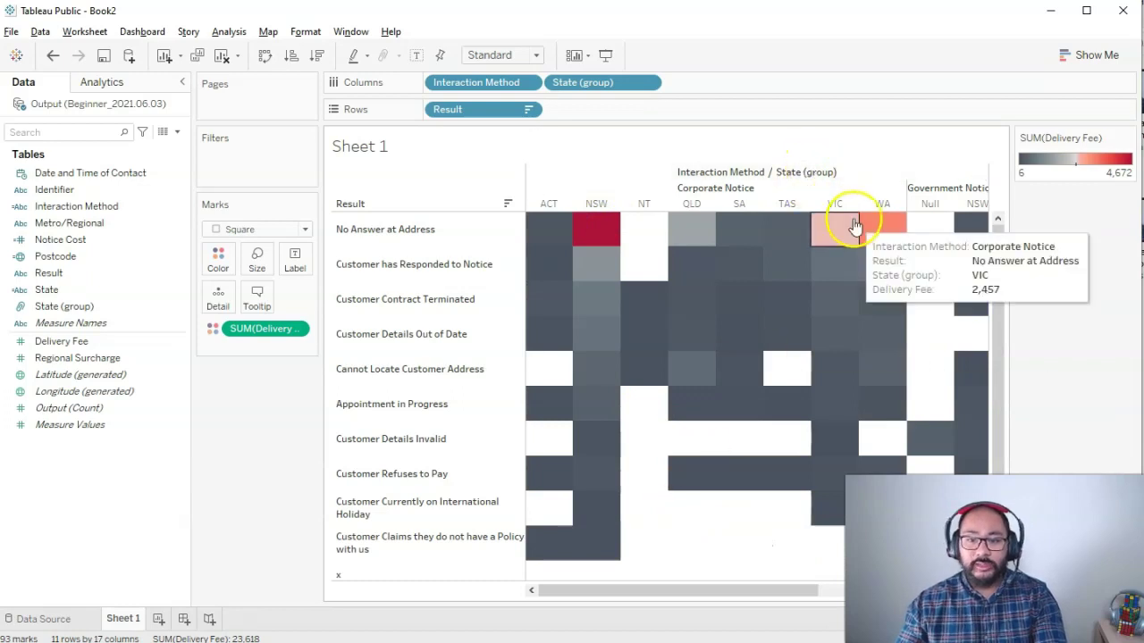
left_click_drag(827, 225, 882, 226)
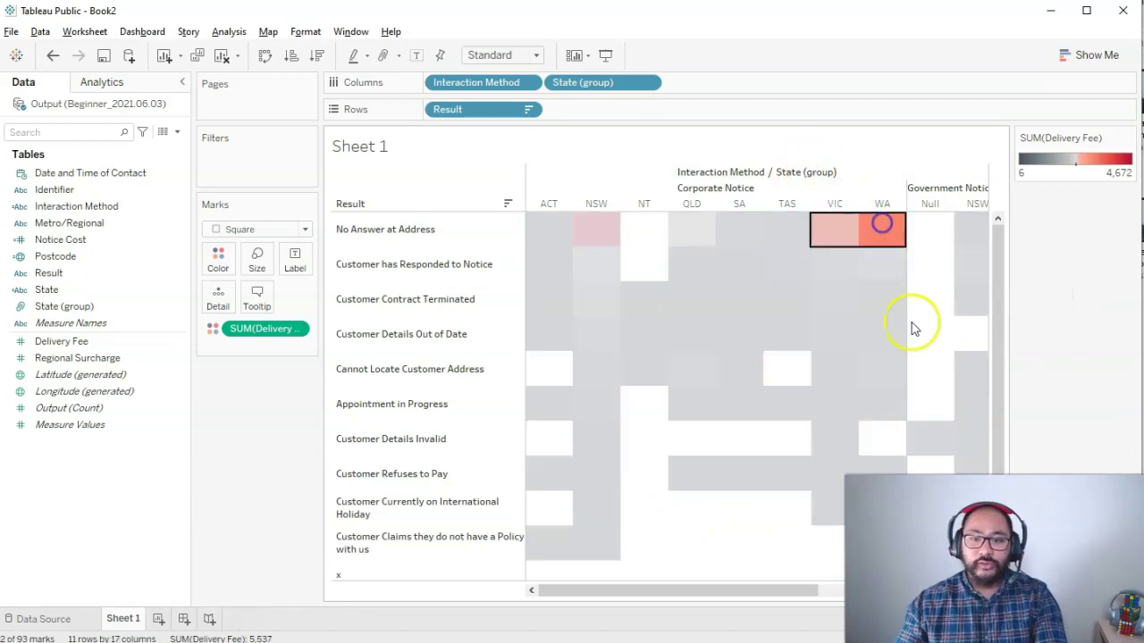
left_click(711, 554)
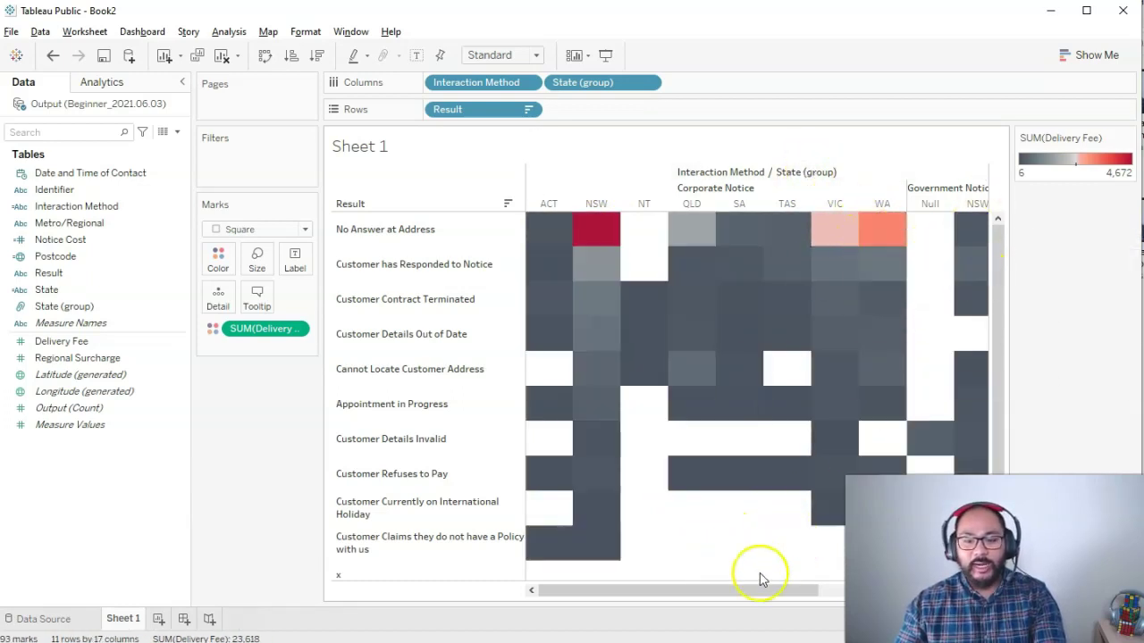
left_click_drag(758, 589, 919, 590)
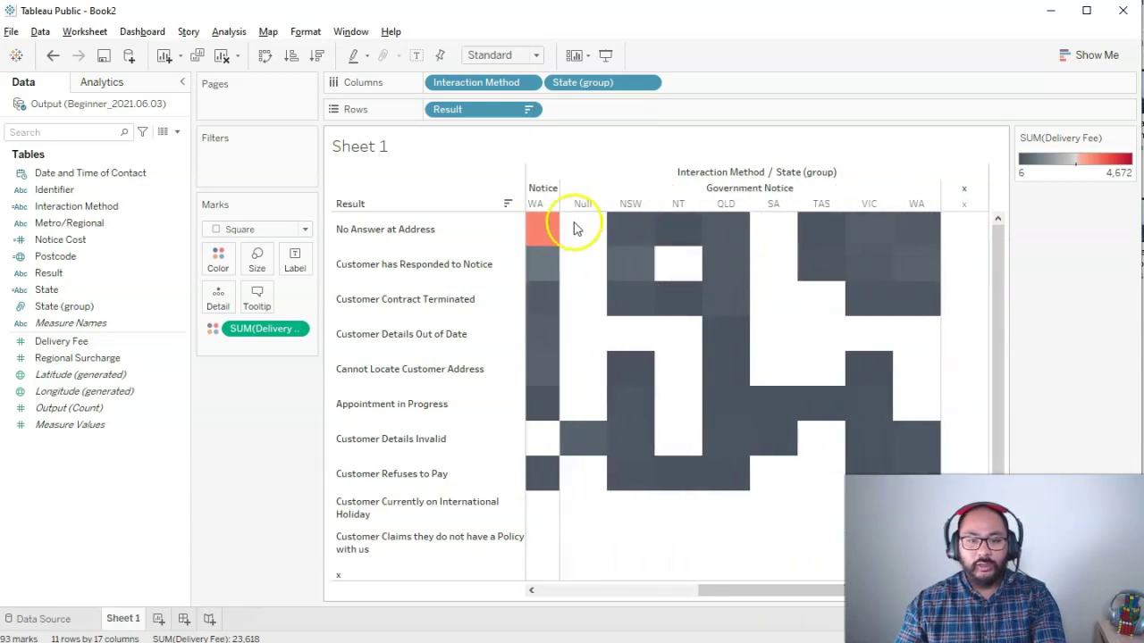
left_click_drag(574, 225, 925, 483)
left_click(684, 530)
left_click_drag(835, 588, 608, 596)
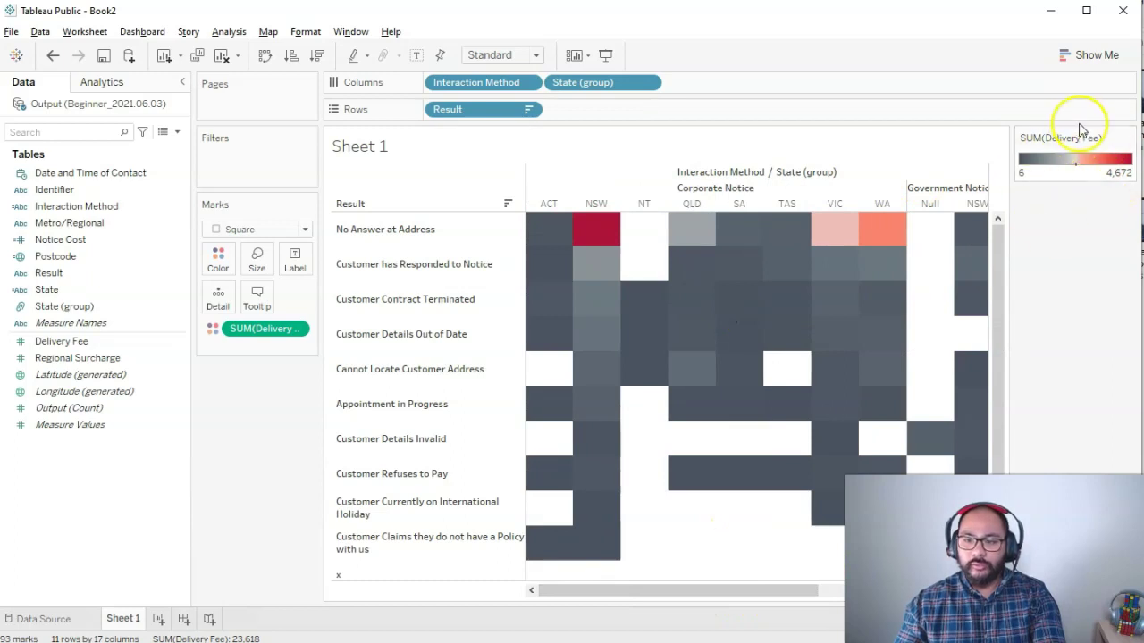
Step: Move the Delivery Fee colour legend under the Marks card and narrow the Result labels
left_click_drag(1070, 161, 284, 376)
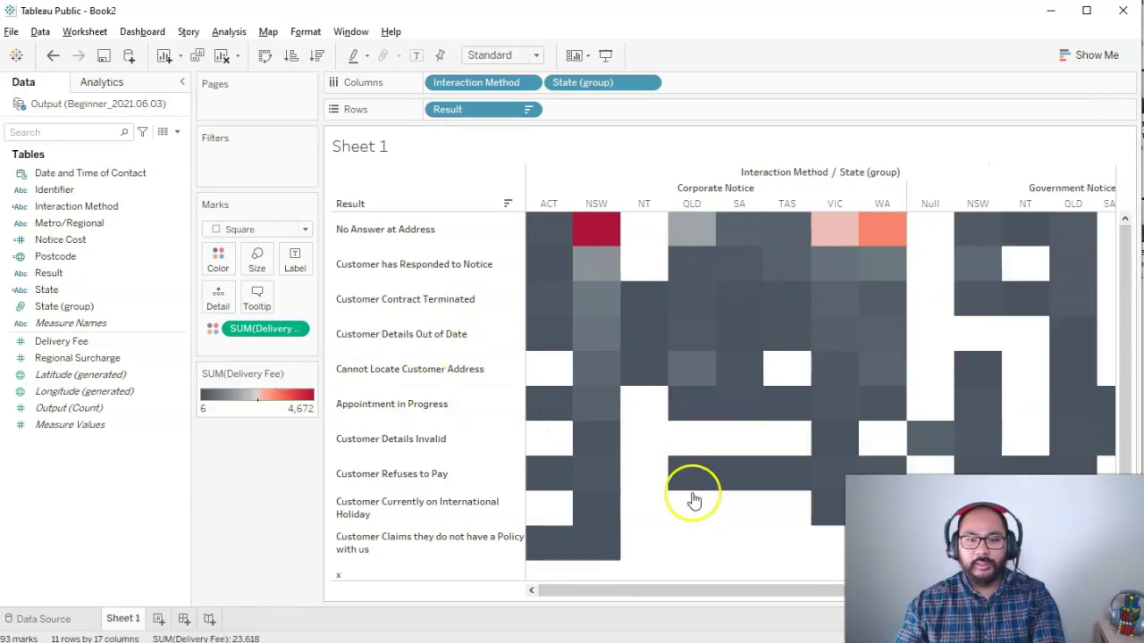
left_click_drag(656, 595, 594, 589)
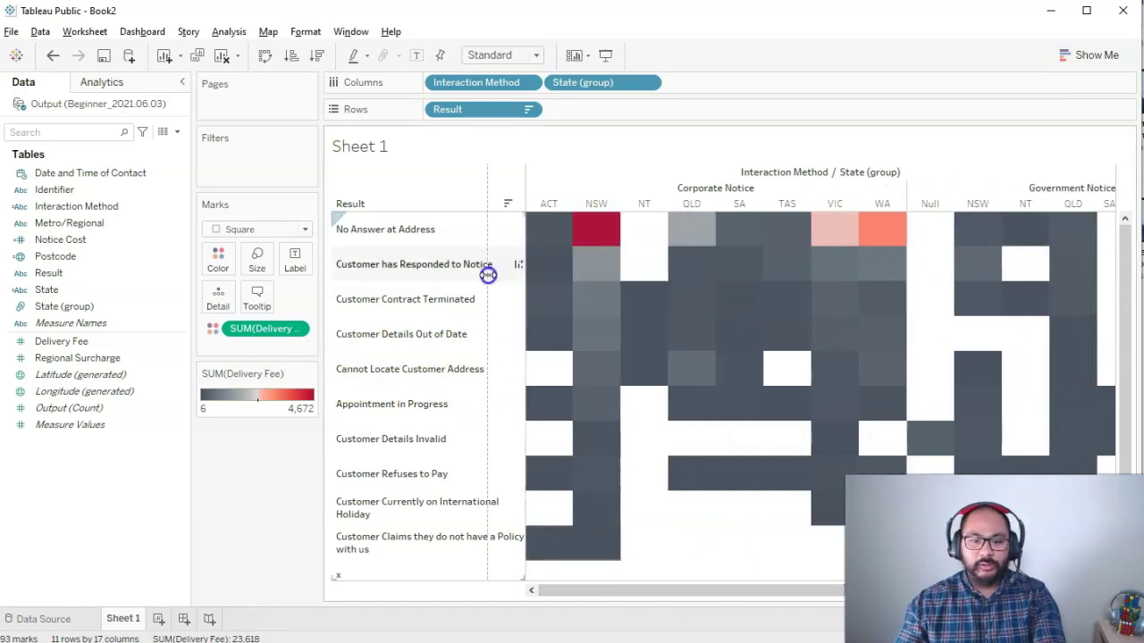
left_click_drag(488, 275, 476, 277)
Step: Fit the heat map to Entire View; Corporate Notice NSW 'No Answer at Address' peaks at 4,672
left_click(532, 55)
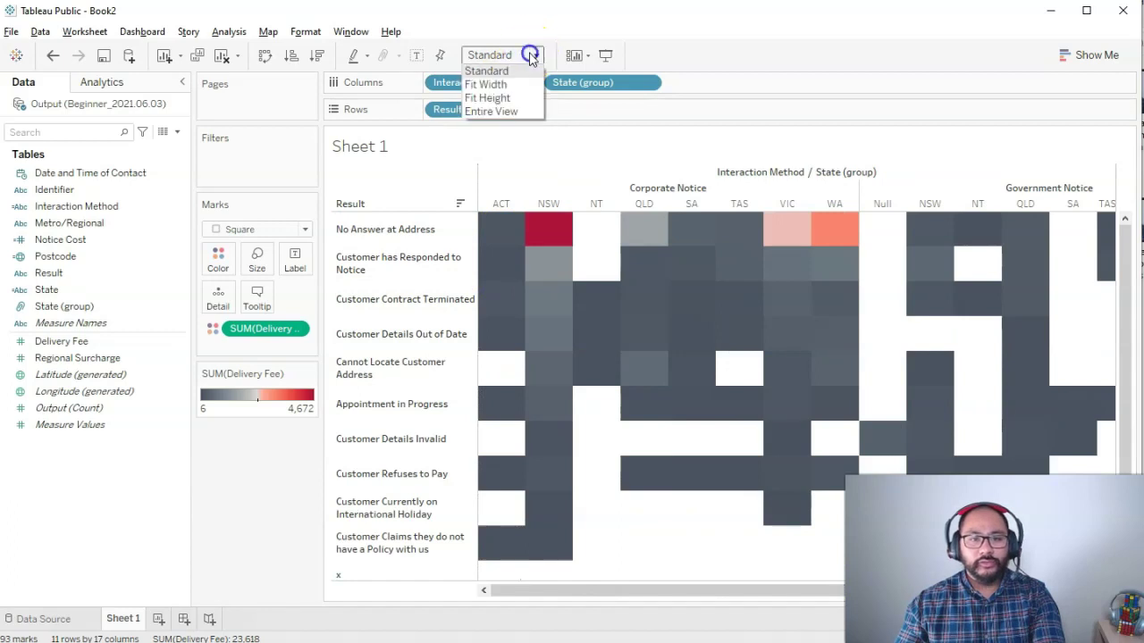
left_click(521, 114)
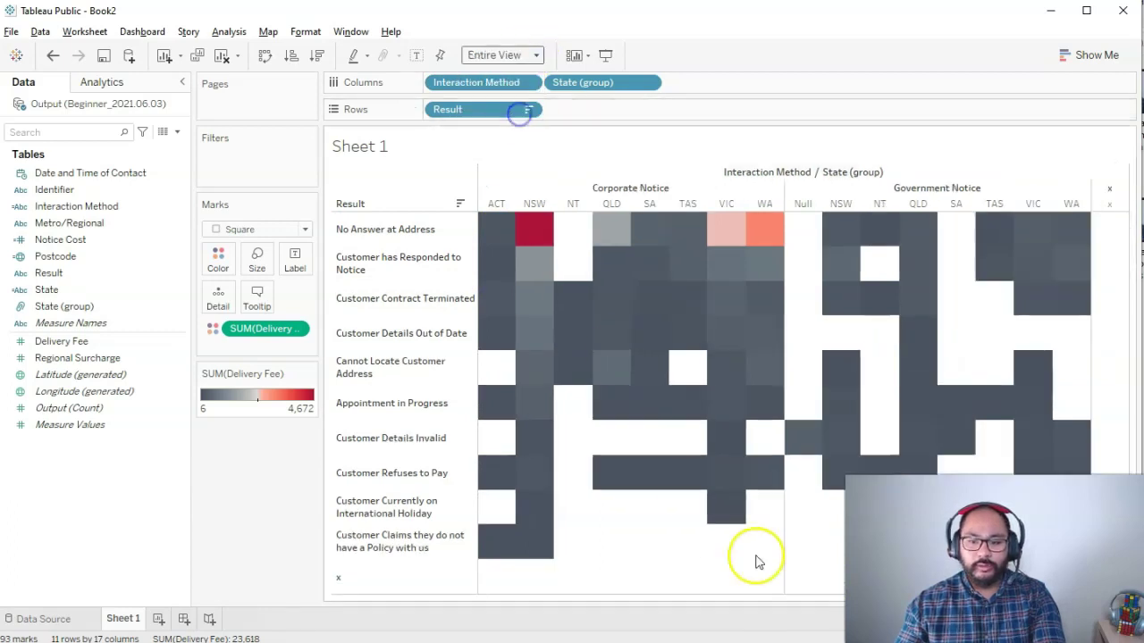
left_click_drag(476, 239, 491, 239)
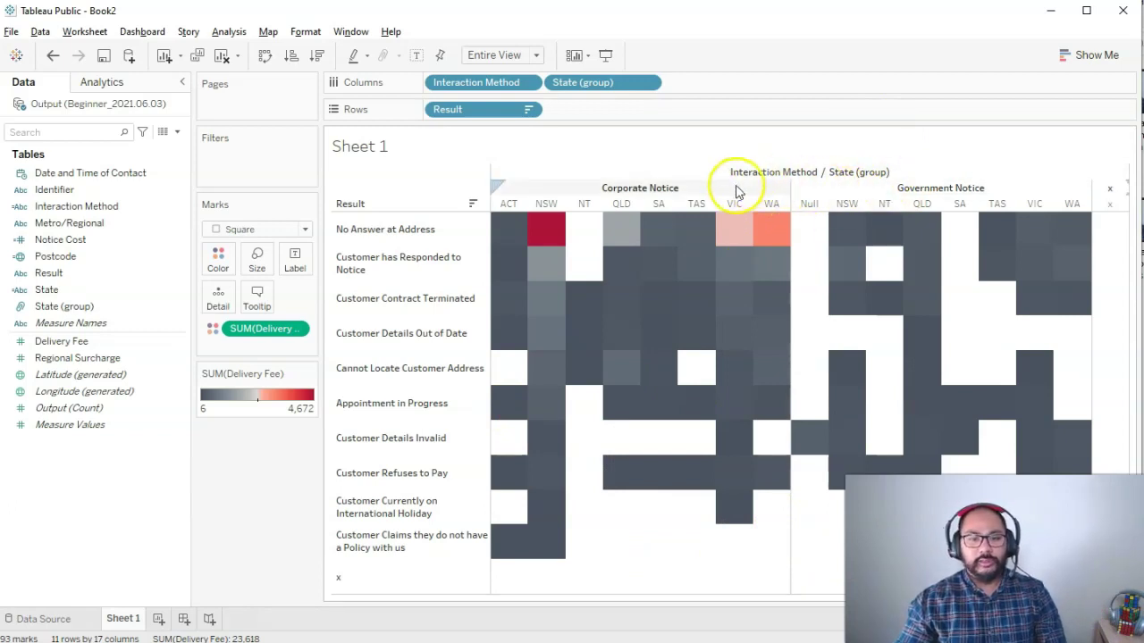
mouse_move(536, 229)
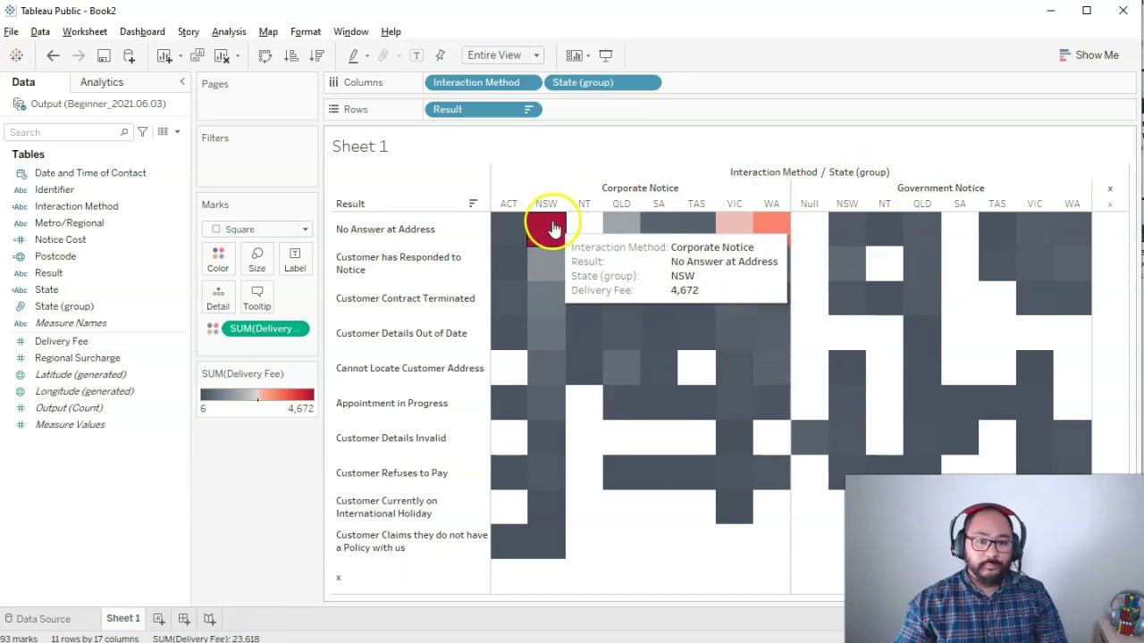
mouse_move(751, 231)
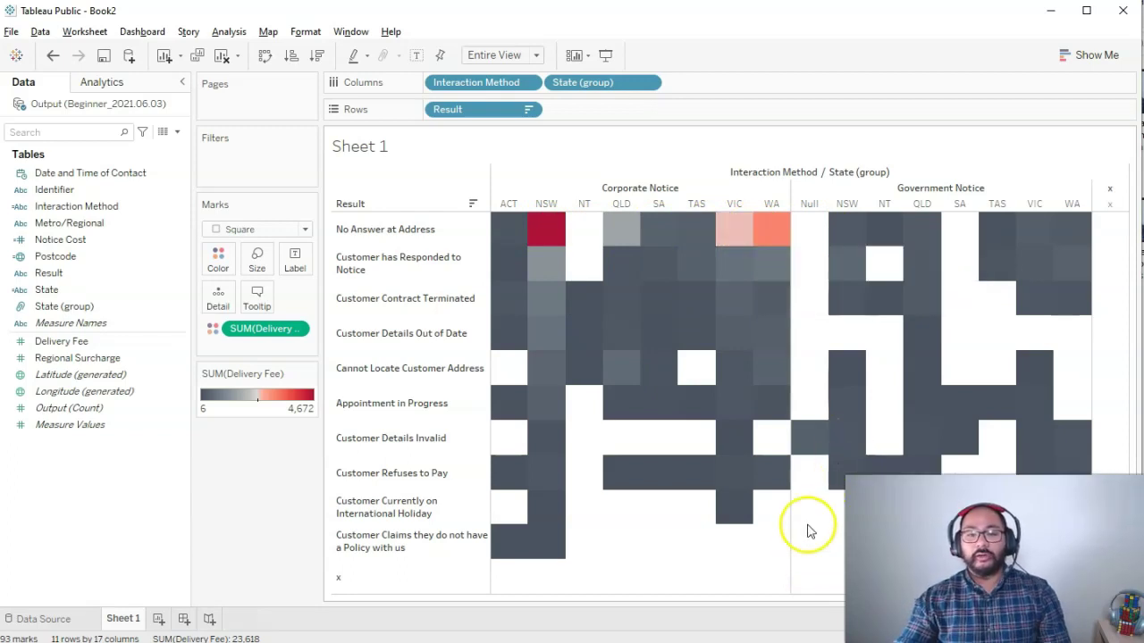
mouse_move(597, 282)
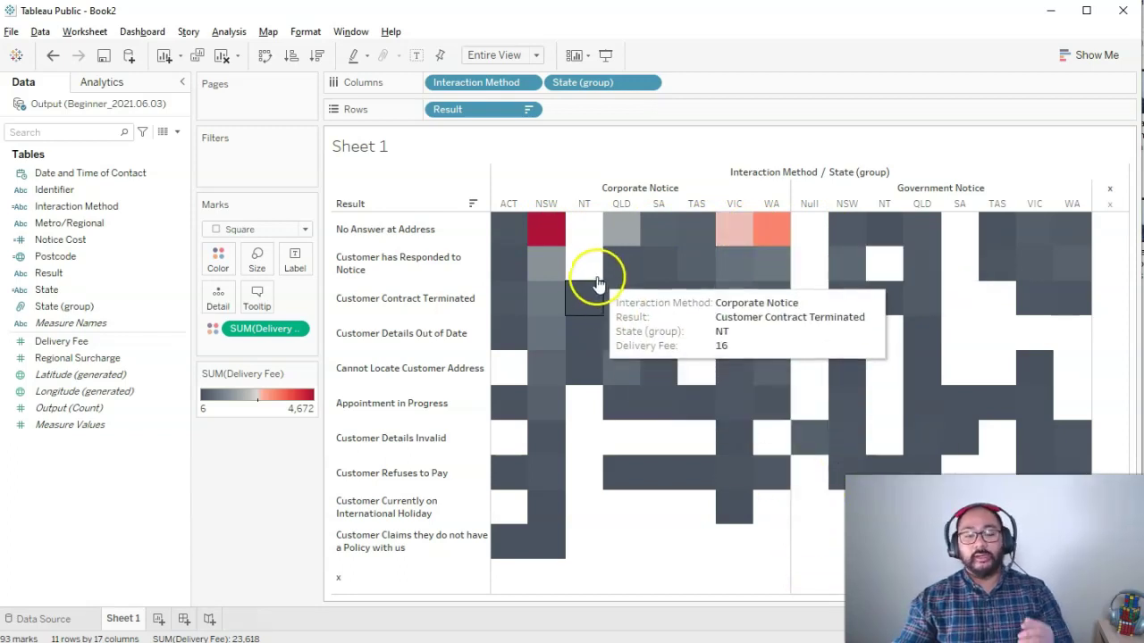
Step: Exclude the NSW, VIC and WA 'No Answer at Address' cells
left_click(543, 229)
left_click(734, 231, "ctrl")
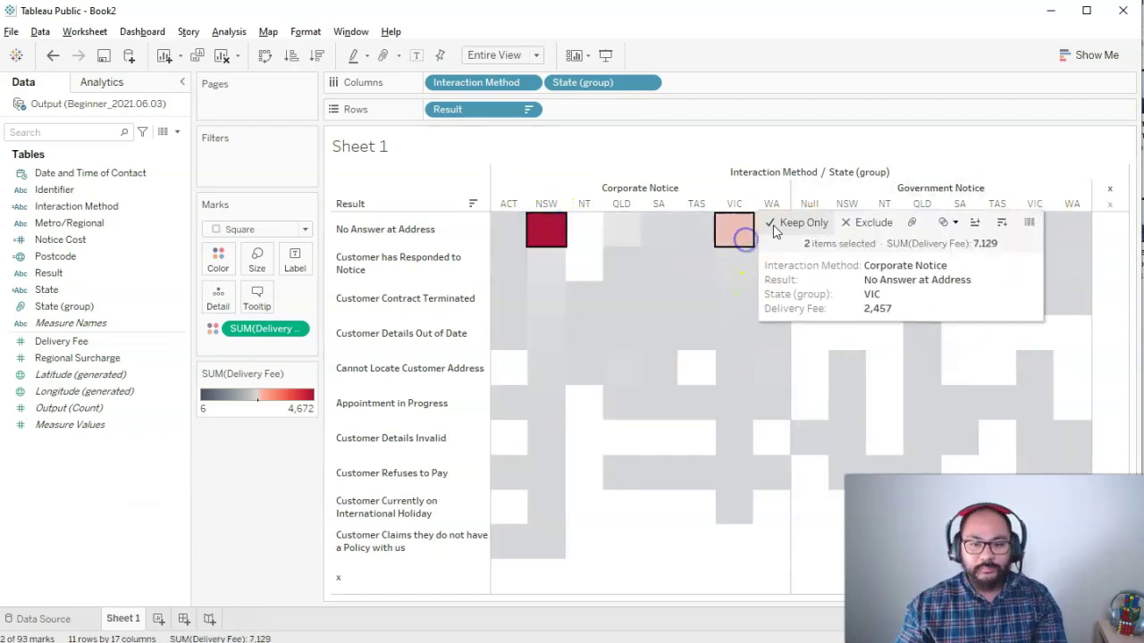
left_click(775, 231, "ctrl")
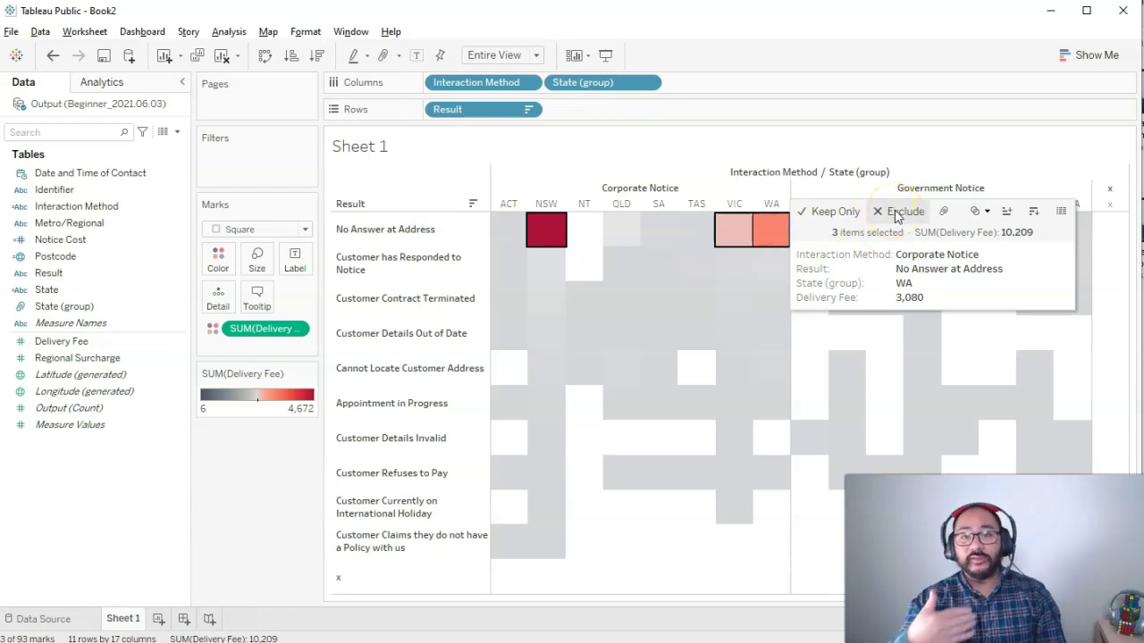
left_click(898, 218)
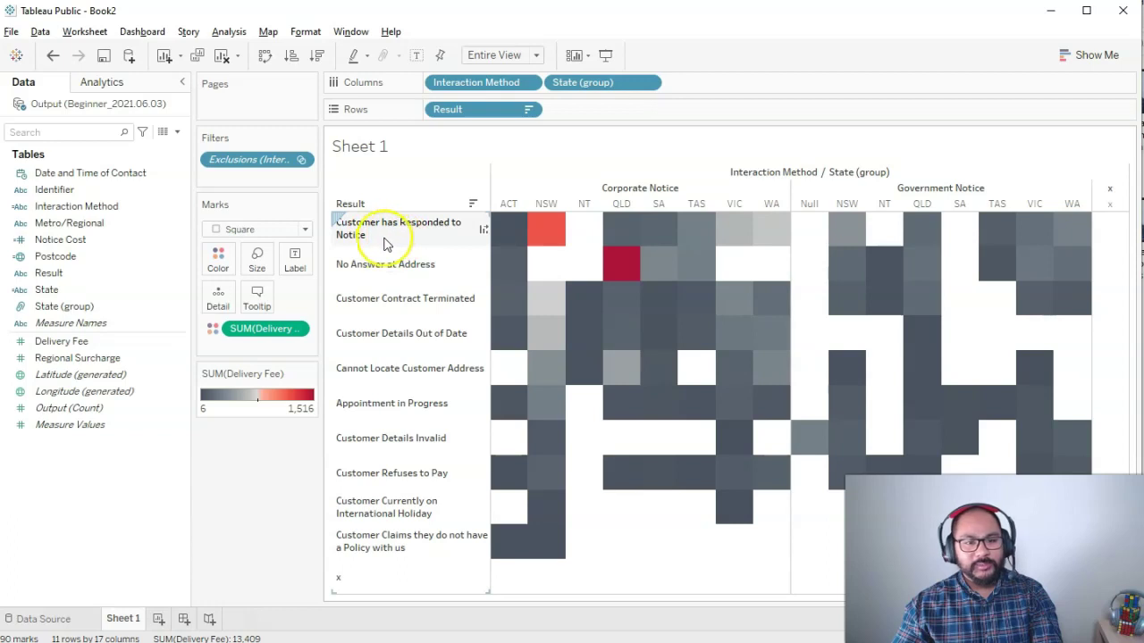
Step: Exclude NSW 'Customer has Responded to Notice' and QLD 'No Answer at Address', rescaling to 720
left_click(546, 230)
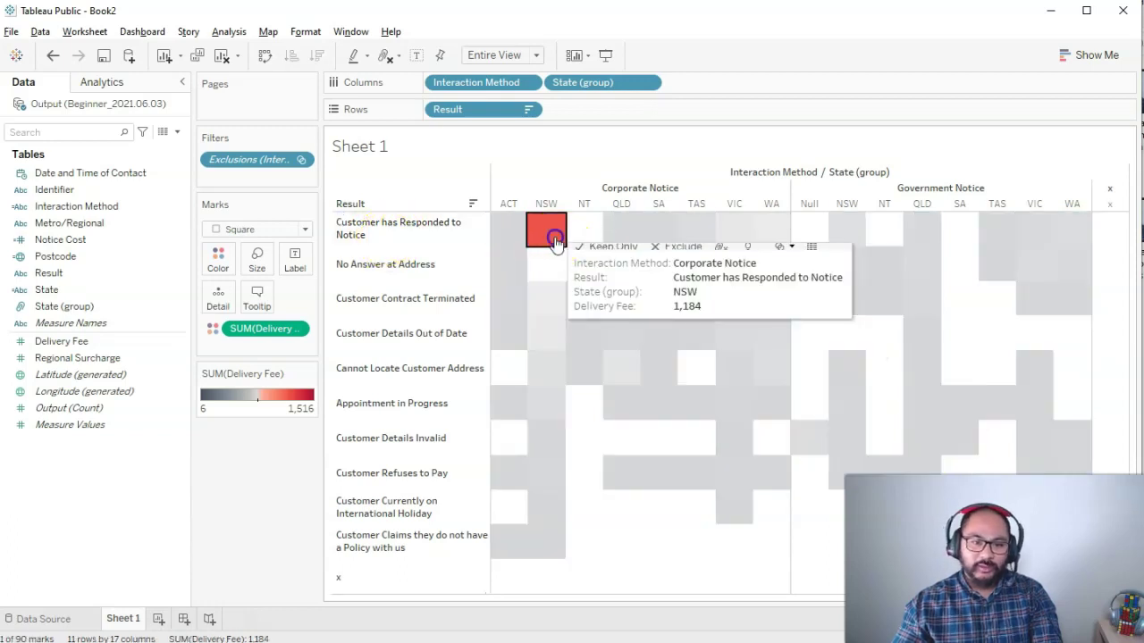
left_click(625, 263, "ctrl")
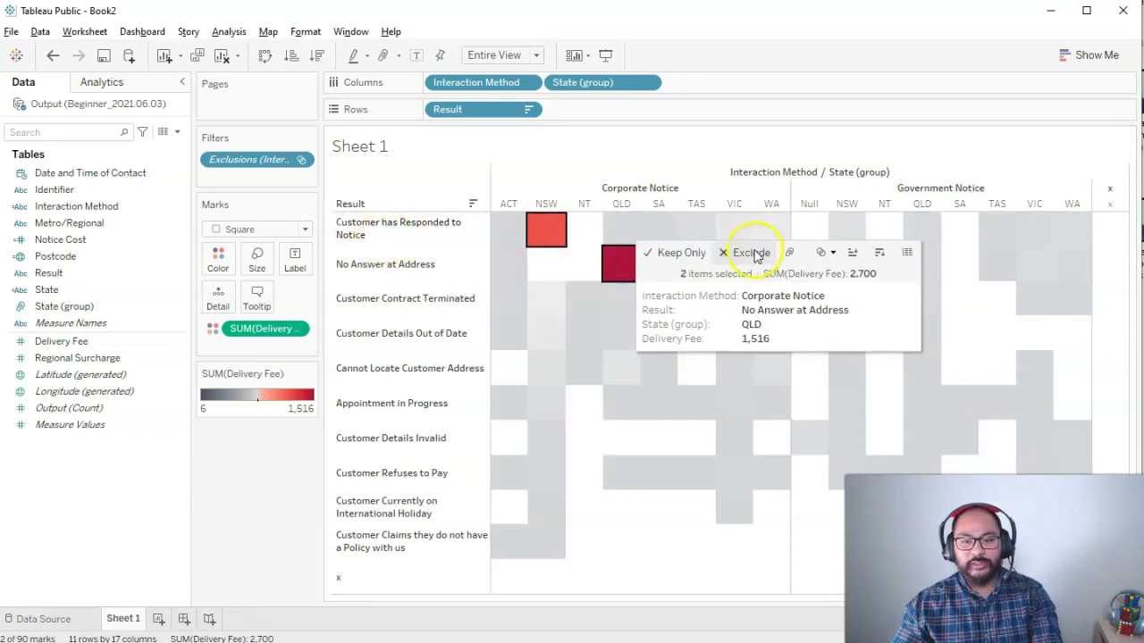
left_click(750, 252)
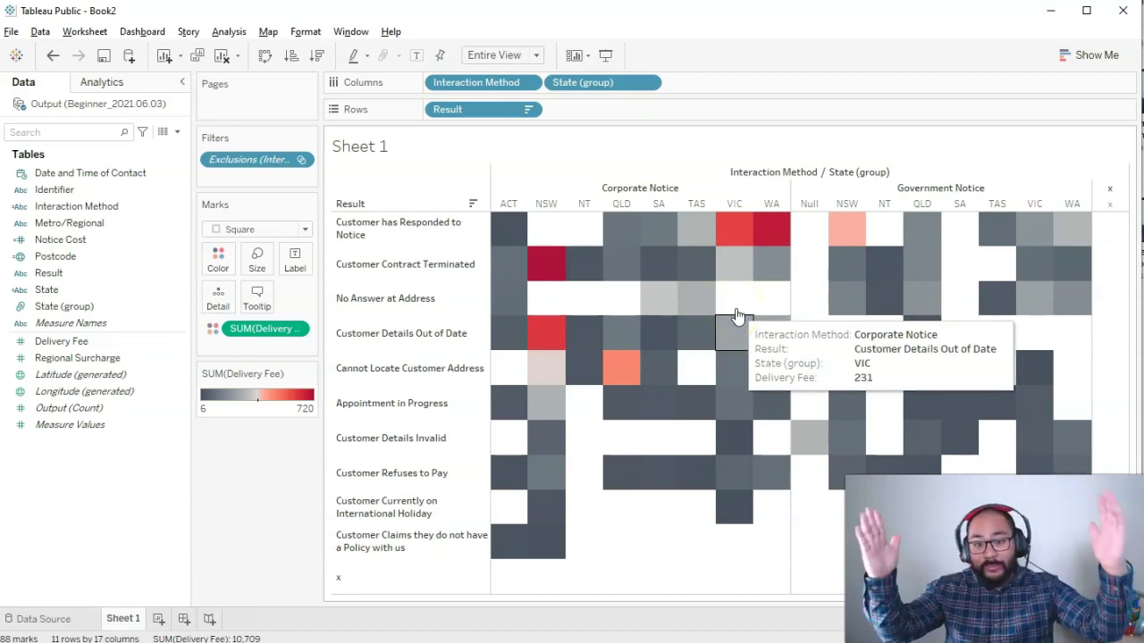
Step: Remove the Exclusions filter, restoring all 93 marks and the 6–4,672 scale
left_click_drag(256, 159, 180, 481)
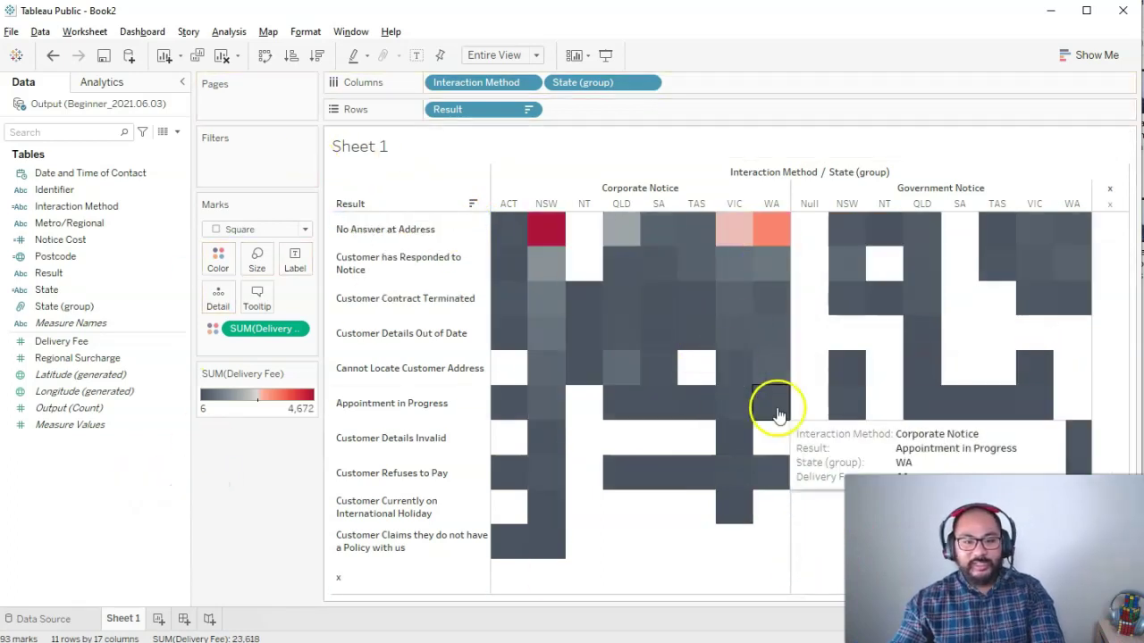